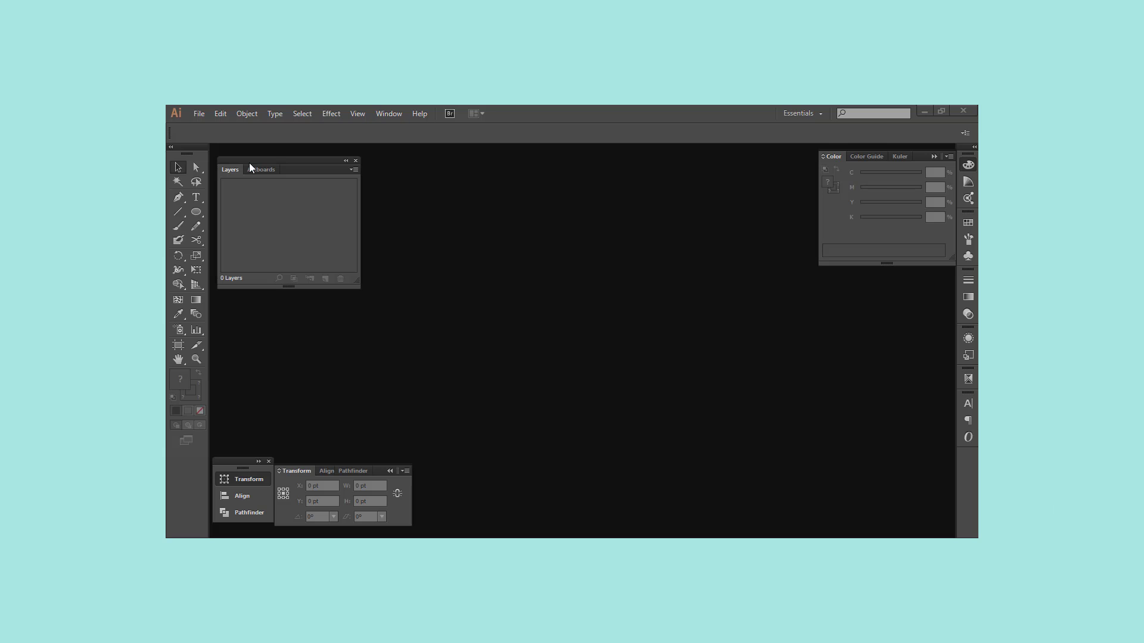
Step: Create a new blank document and draw an 851 × 315 px rectangle
click(198, 114)
click(220, 123)
click(642, 436)
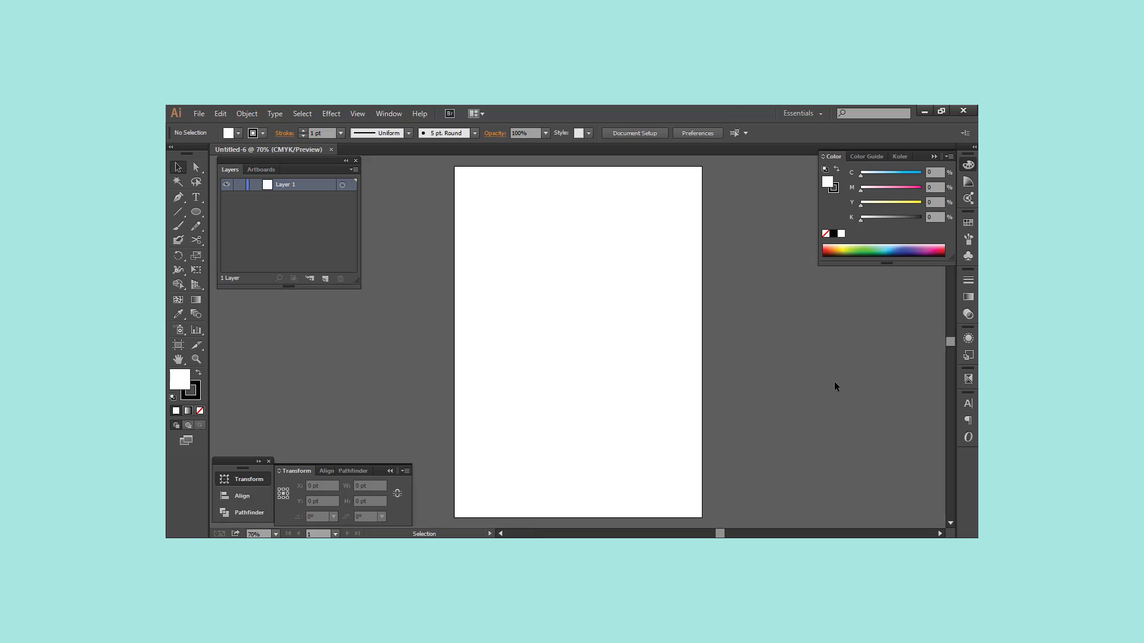
drag(196, 212, 235, 204)
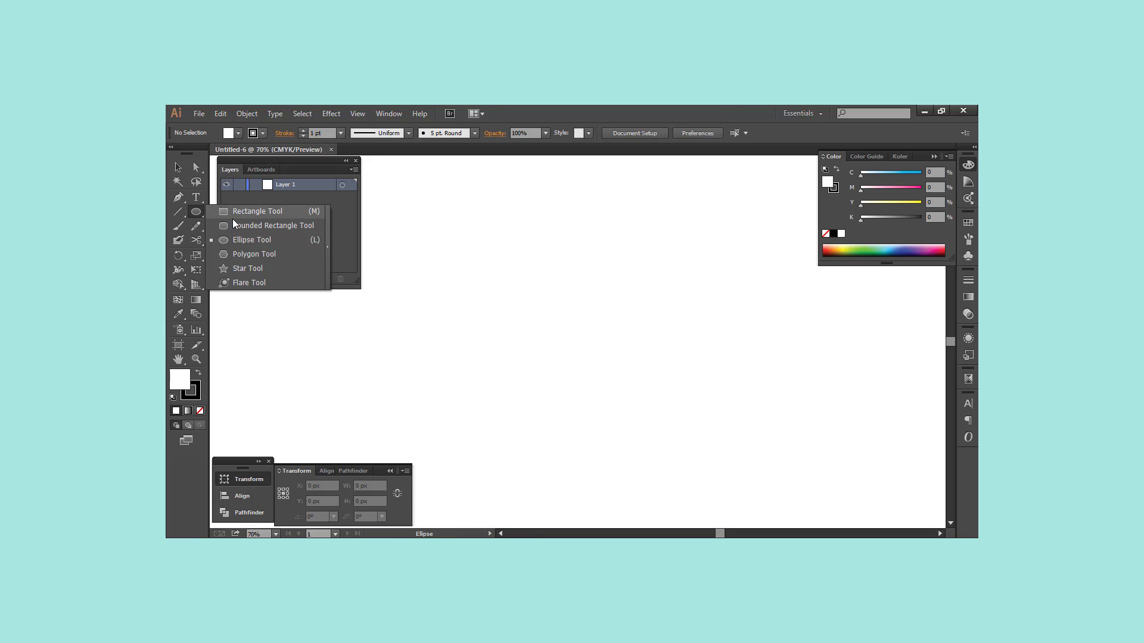
drag(431, 271, 736, 382)
click(359, 486)
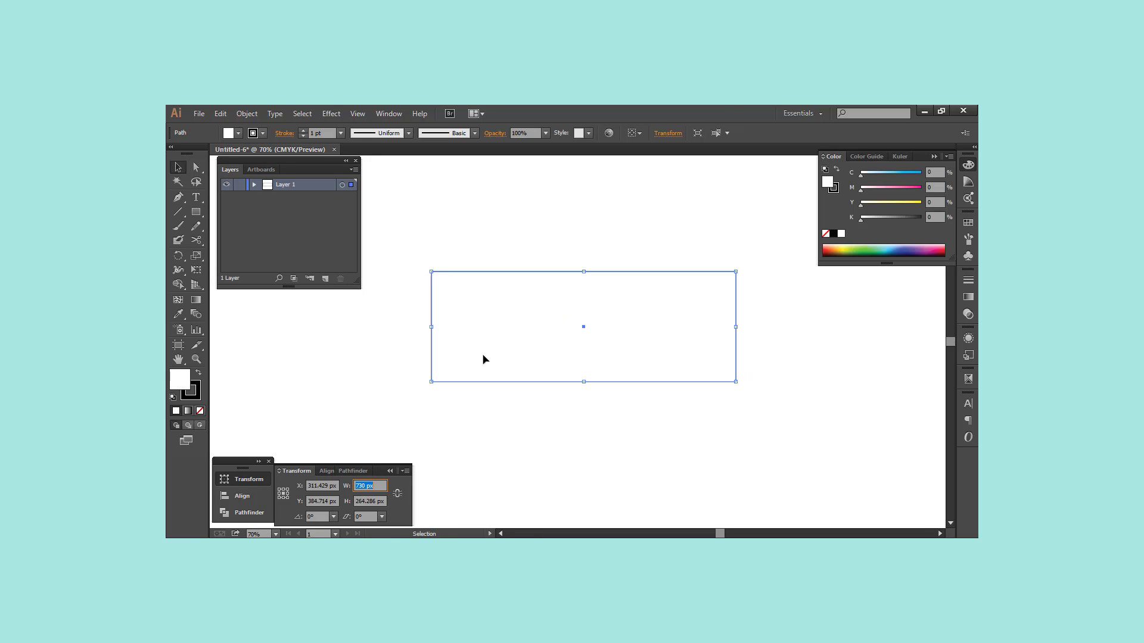
text(851)
key(Tab)
text(3154)
key(Return)
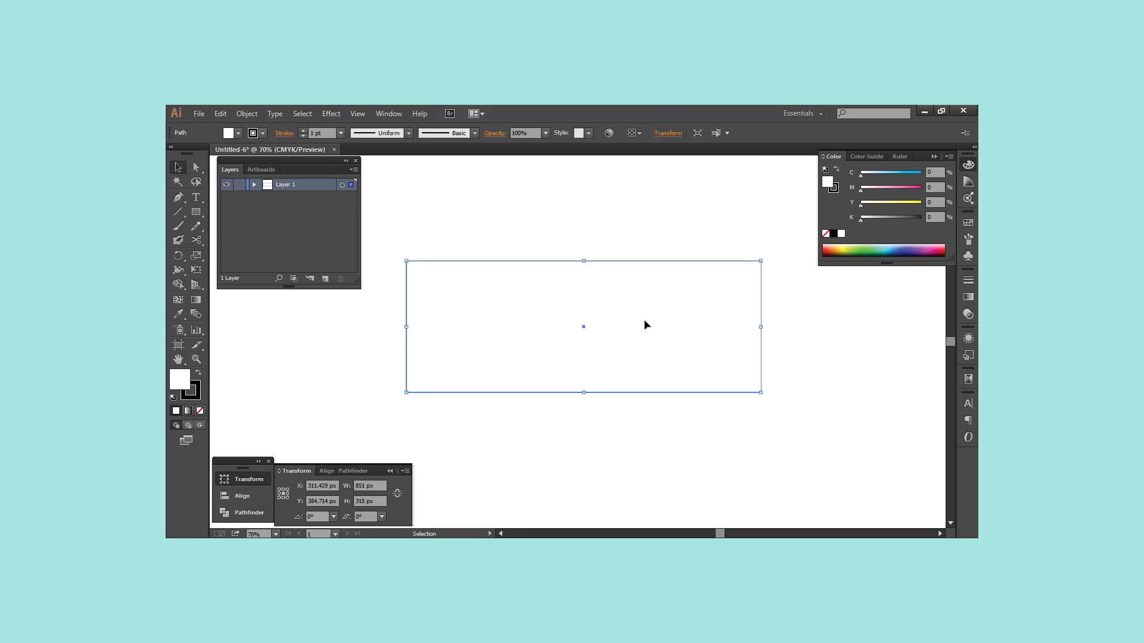
Step: Give the rectangle a 7 pt stroke and apply a Gaussian Blur for a soft shadow
click(254, 185)
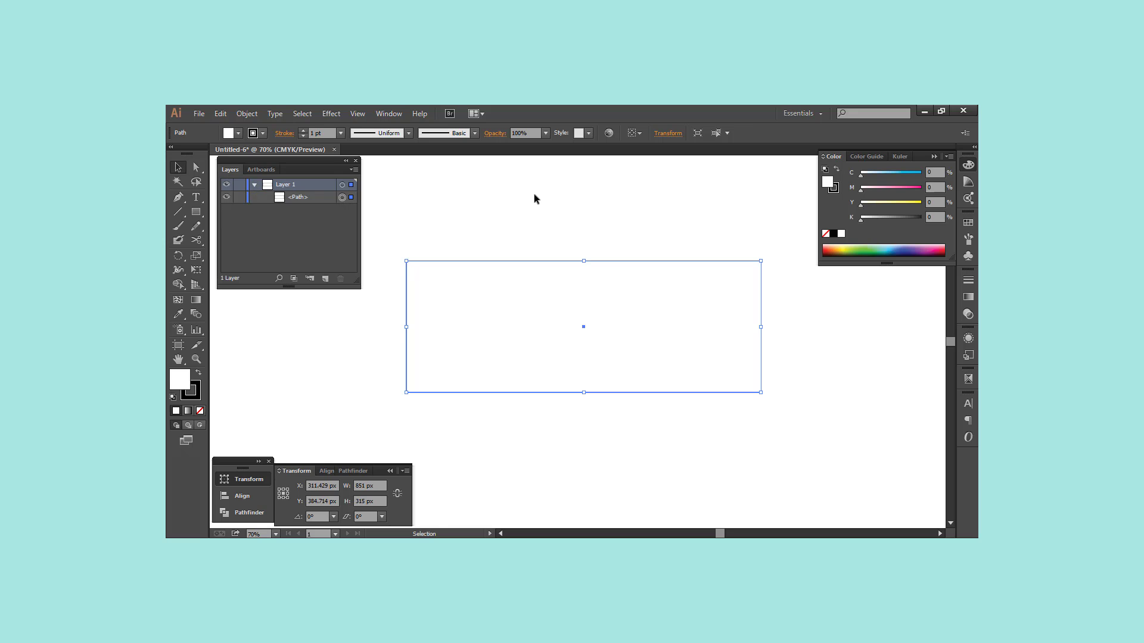
click(968, 280)
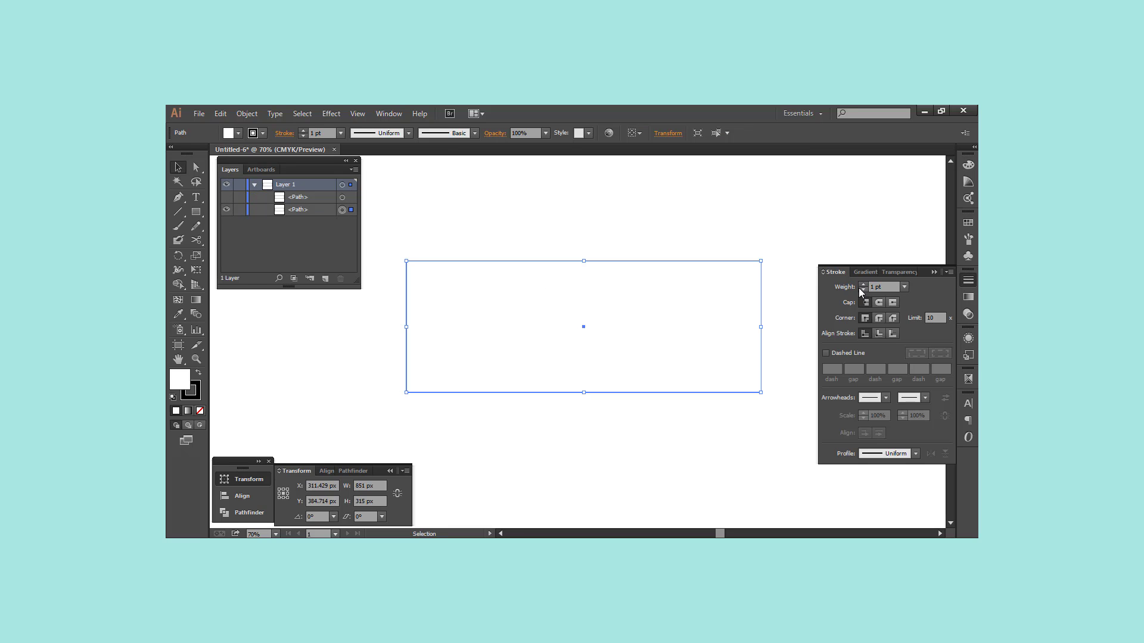
click(863, 284)
text(7)
click(302, 113)
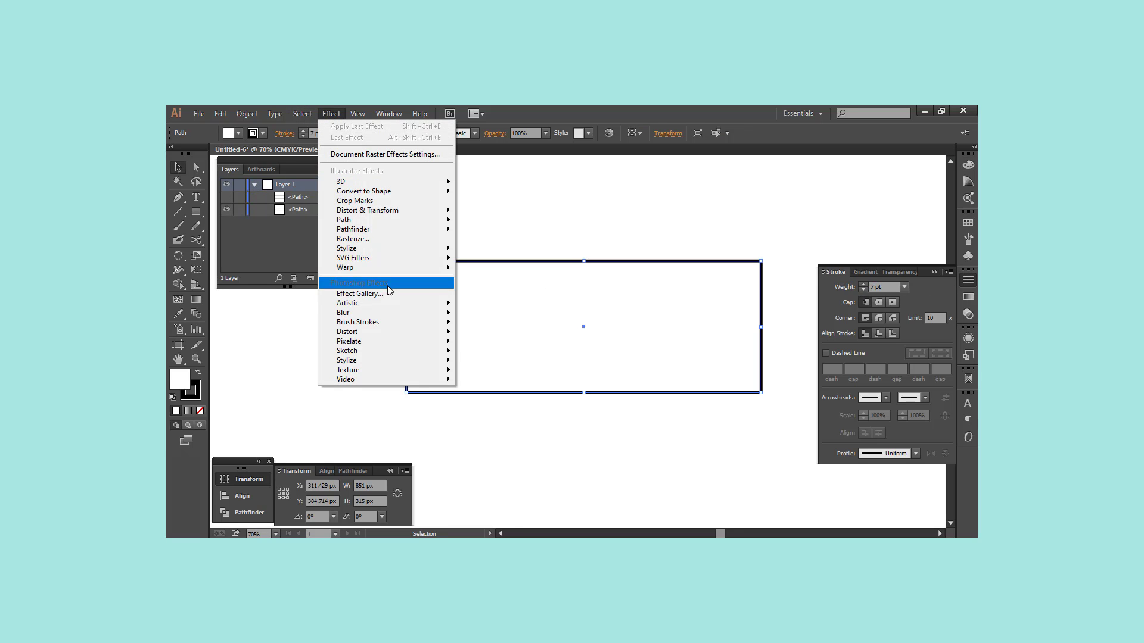
click(495, 311)
click(558, 342)
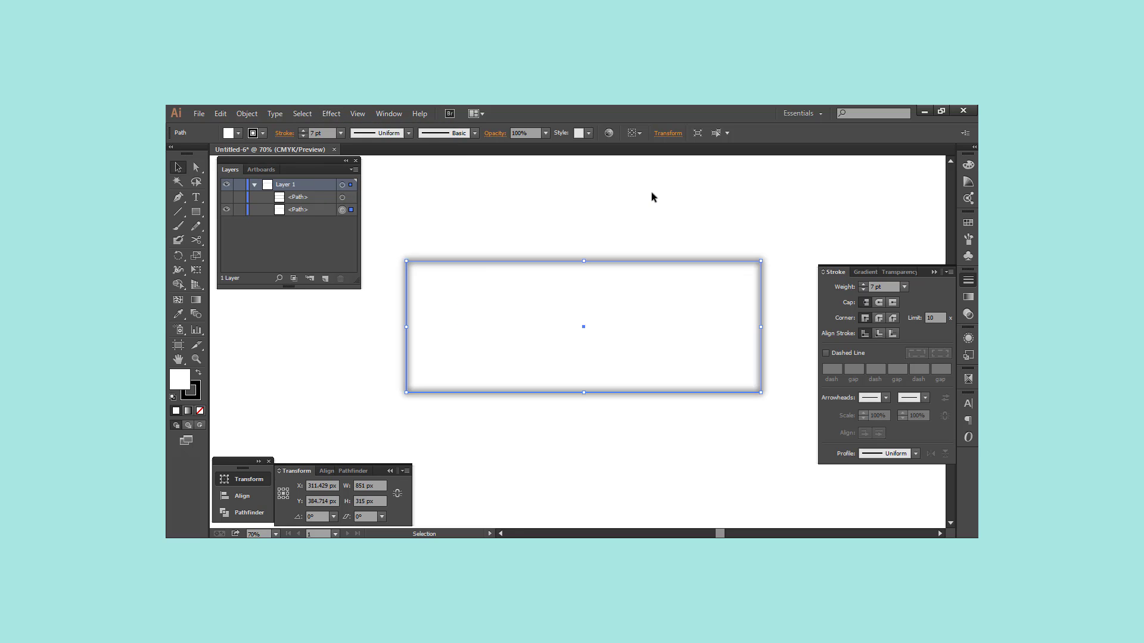
Step: Set the banner rectangle's stroke to None and its fill to orange
click(199, 410)
click(265, 410)
drag(523, 433, 514, 461)
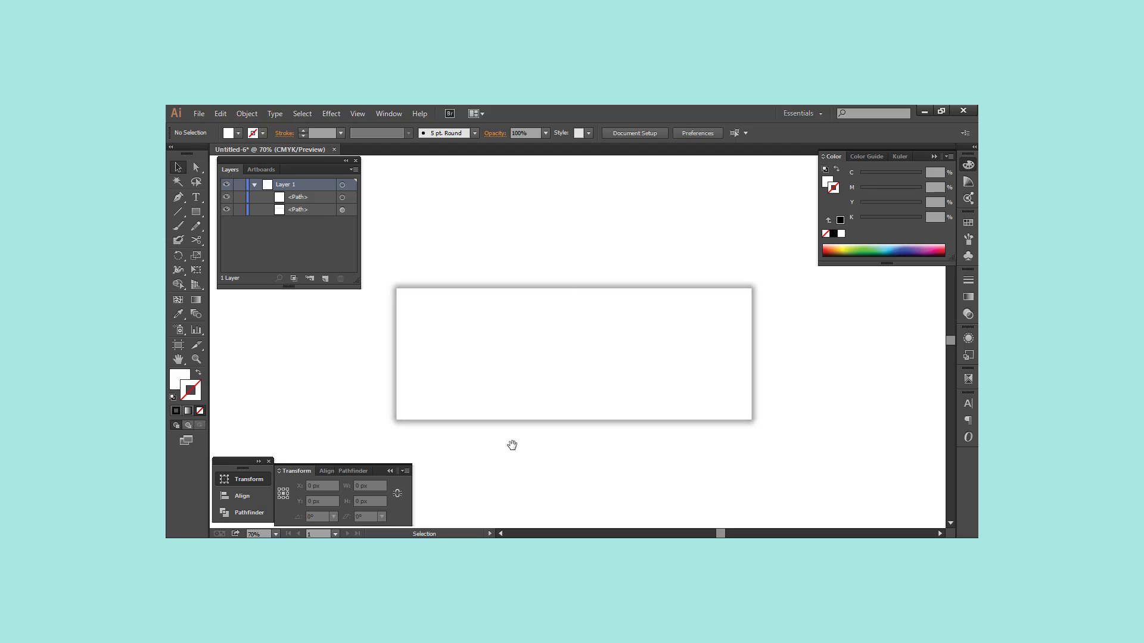
click(510, 352)
click(545, 235)
click(453, 342)
click(906, 190)
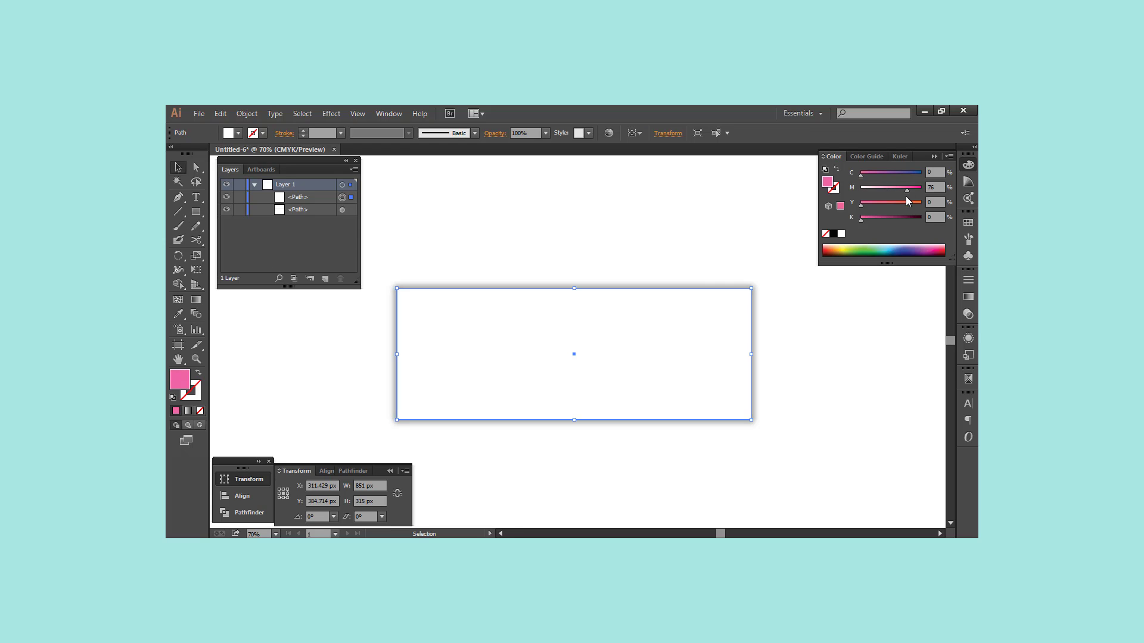
mouse_move(906, 199)
mouse_down()
mouse_move(921, 203)
mouse_move(888, 191)
mouse_up()
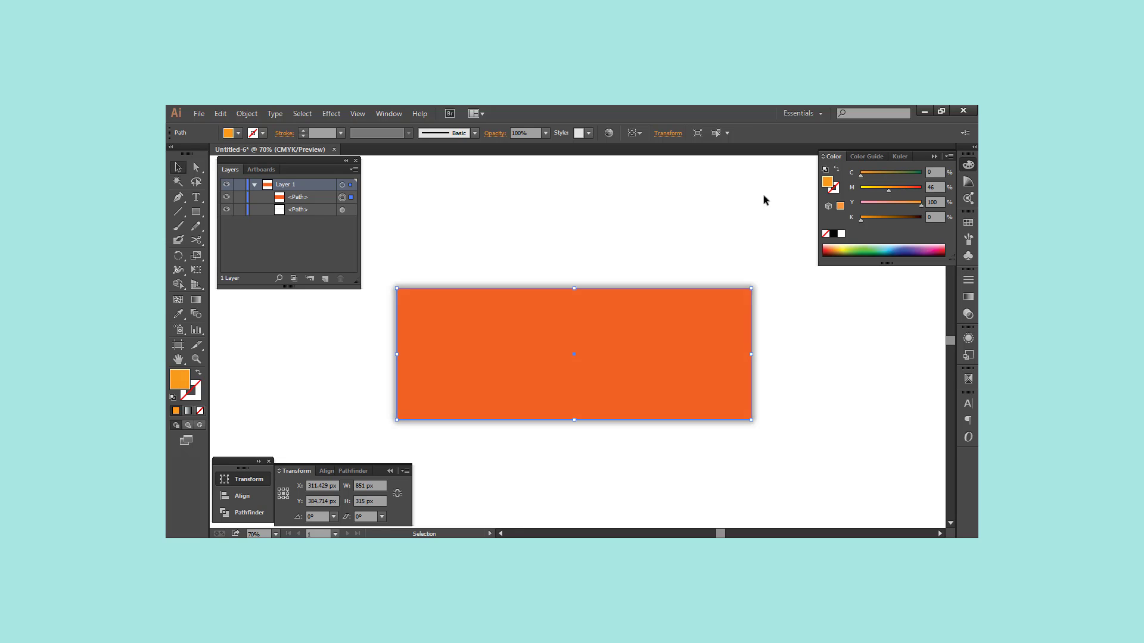
click(765, 200)
Step: Draw a smaller brownish rectangle on the banner's left side
click(195, 212)
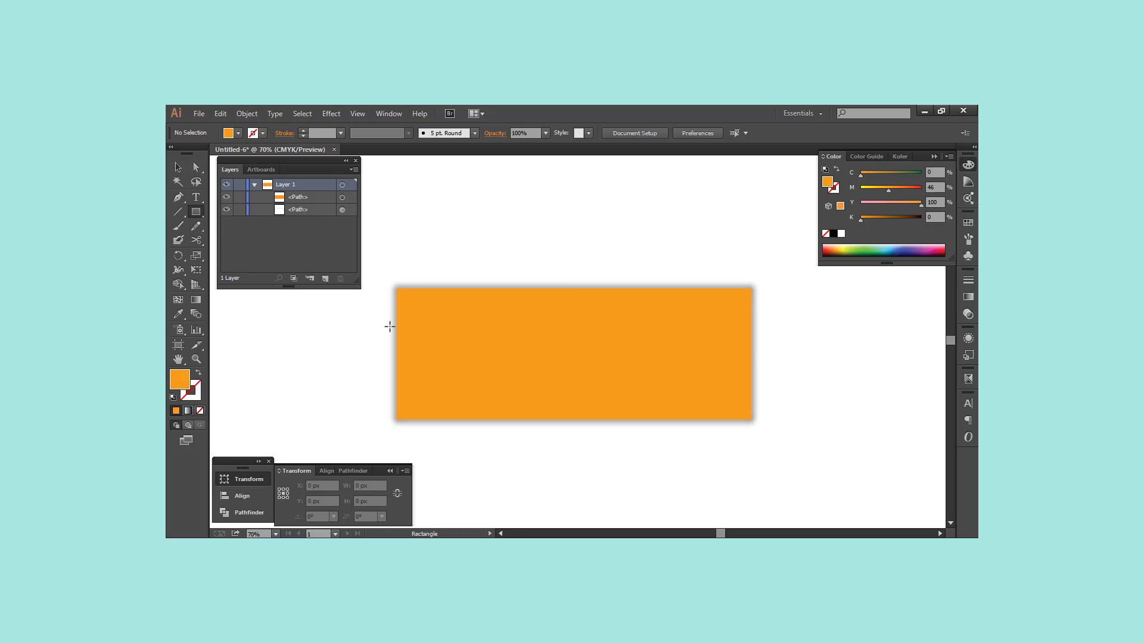
drag(415, 304, 610, 408)
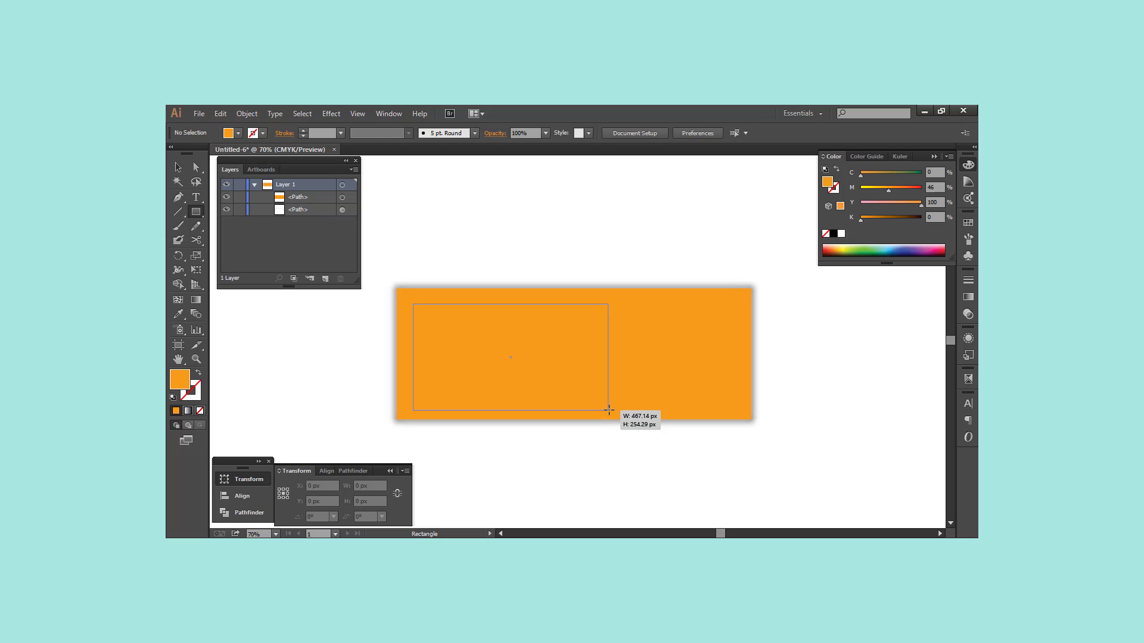
drag(861, 175, 879, 177)
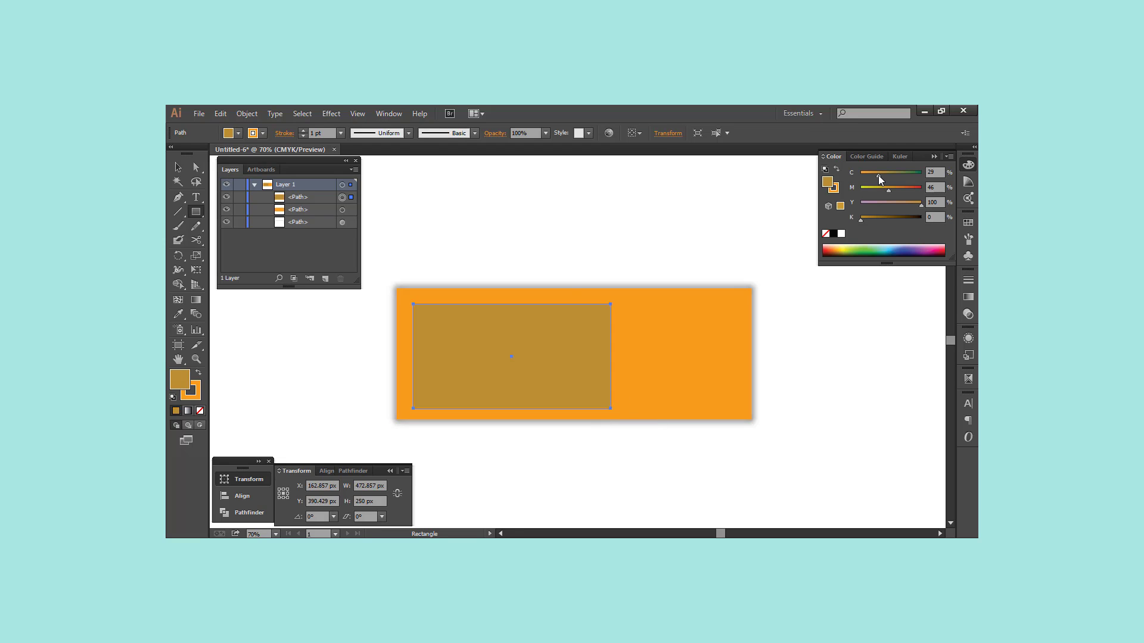
click(508, 225)
key(Escape)
key(p)
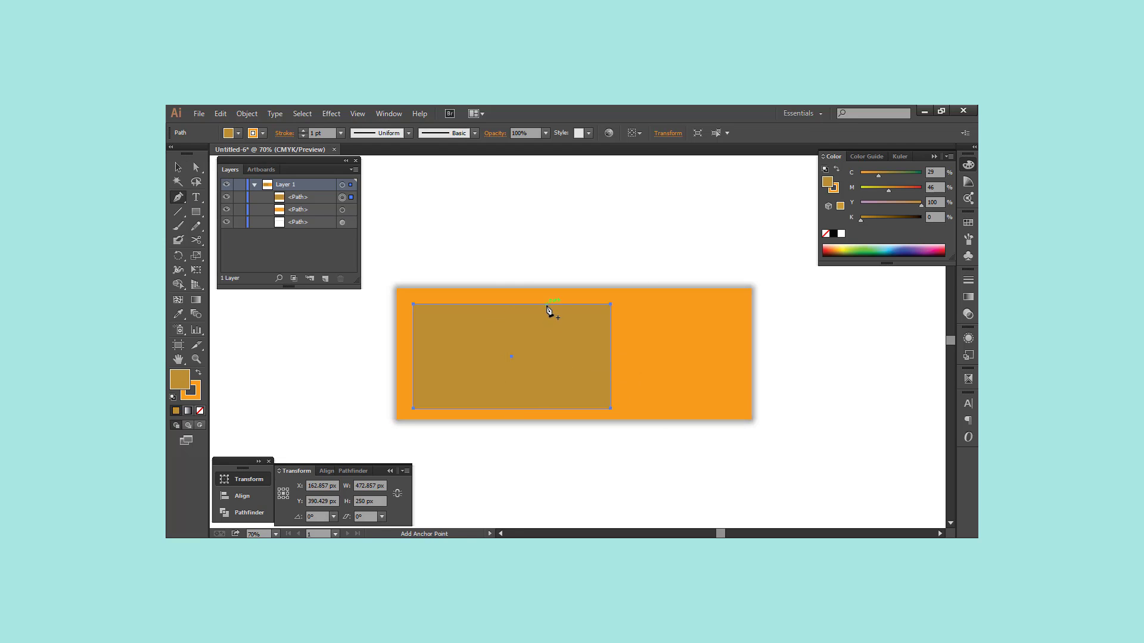
key(ctrl)
ctrl+click(594, 235)
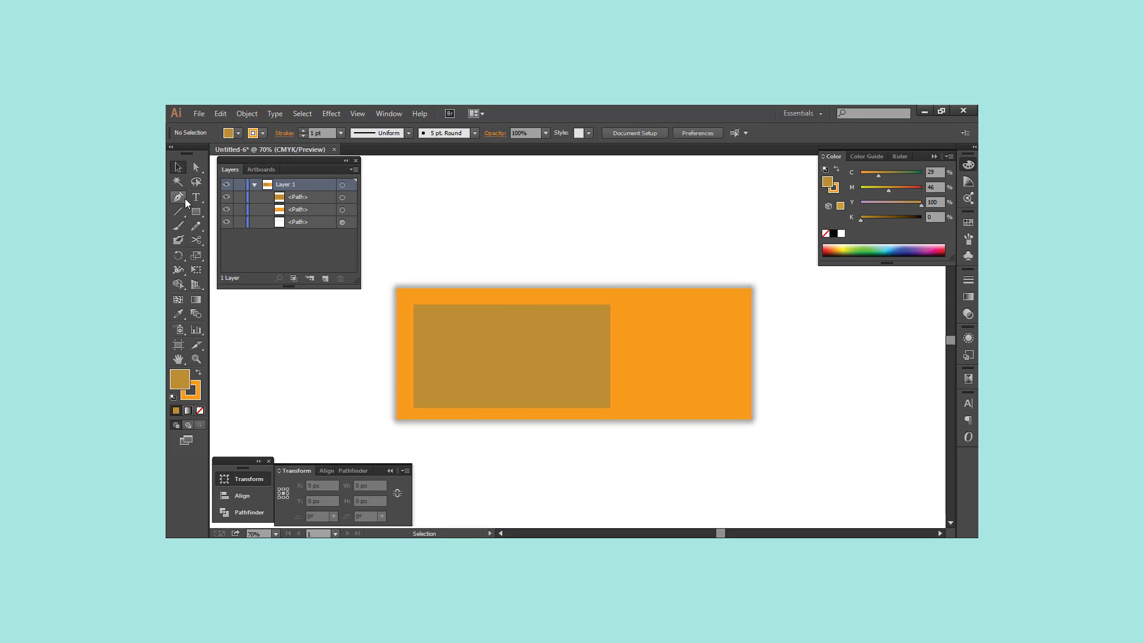
Step: Draw a Pen curve across the rectangle's top-right corner and split it with Shape Builder
click(541, 305)
drag(610, 346, 615, 388)
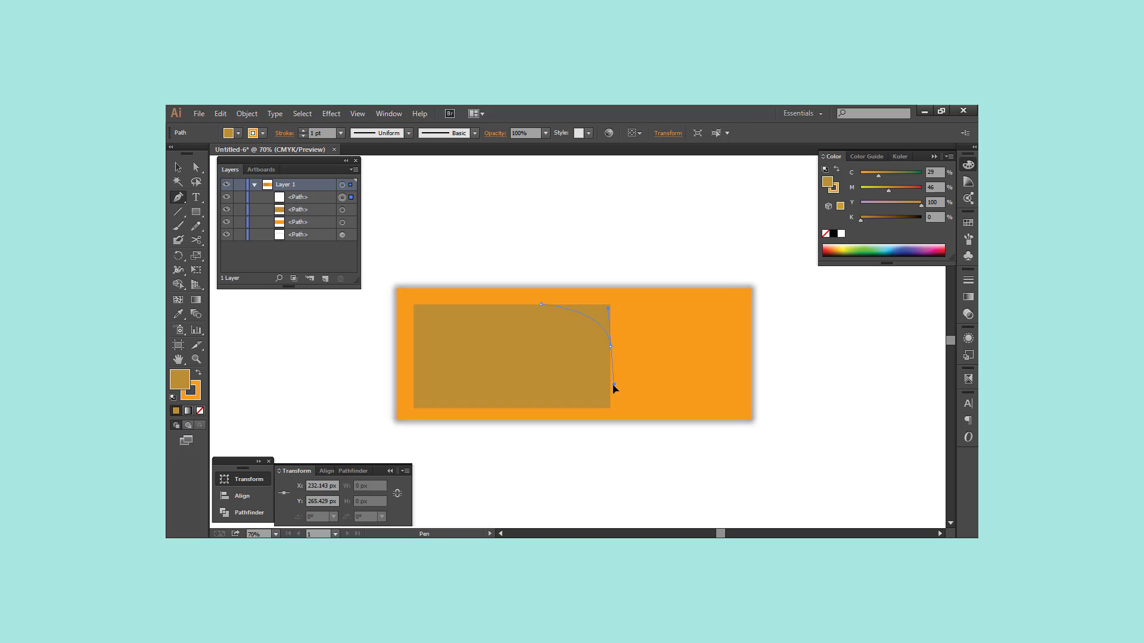
click(610, 379)
ctrl+shift+click(592, 356)
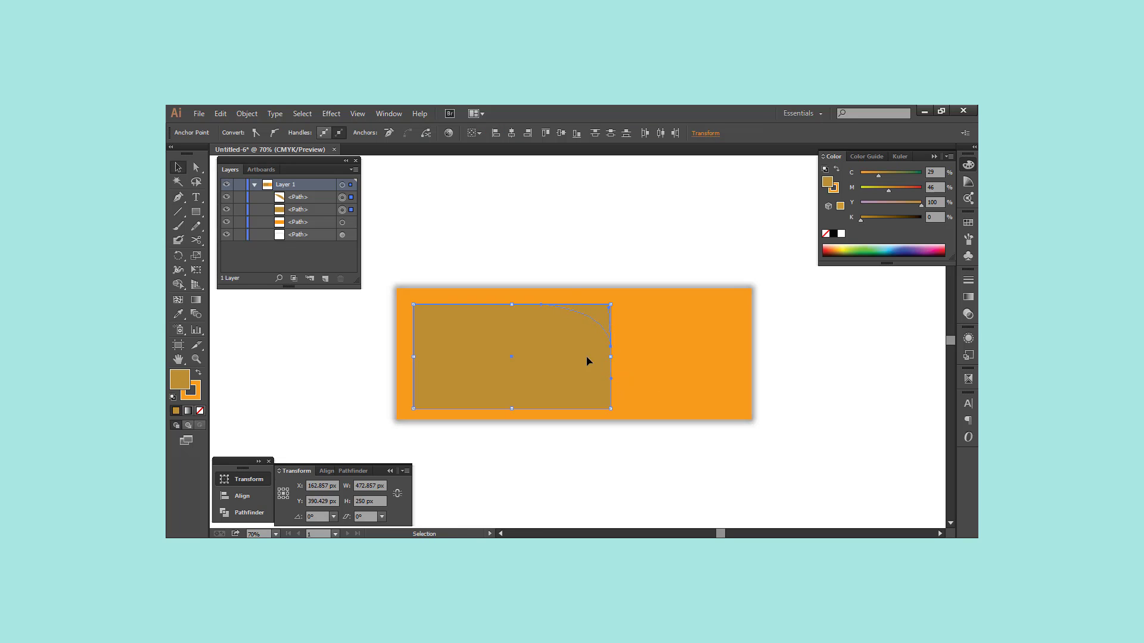
click(178, 284)
click(503, 338)
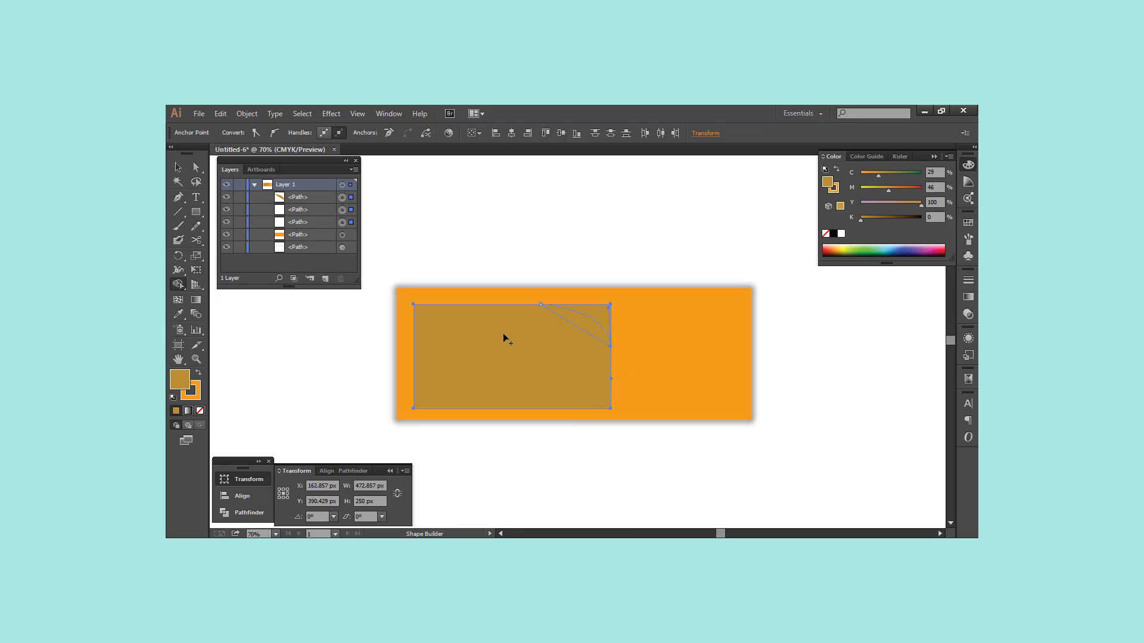
Step: Merge the pieces into a rounded-corner panel with black fill and no stroke, then draw a 340 × 340 px circle
key(v)
click(592, 319)
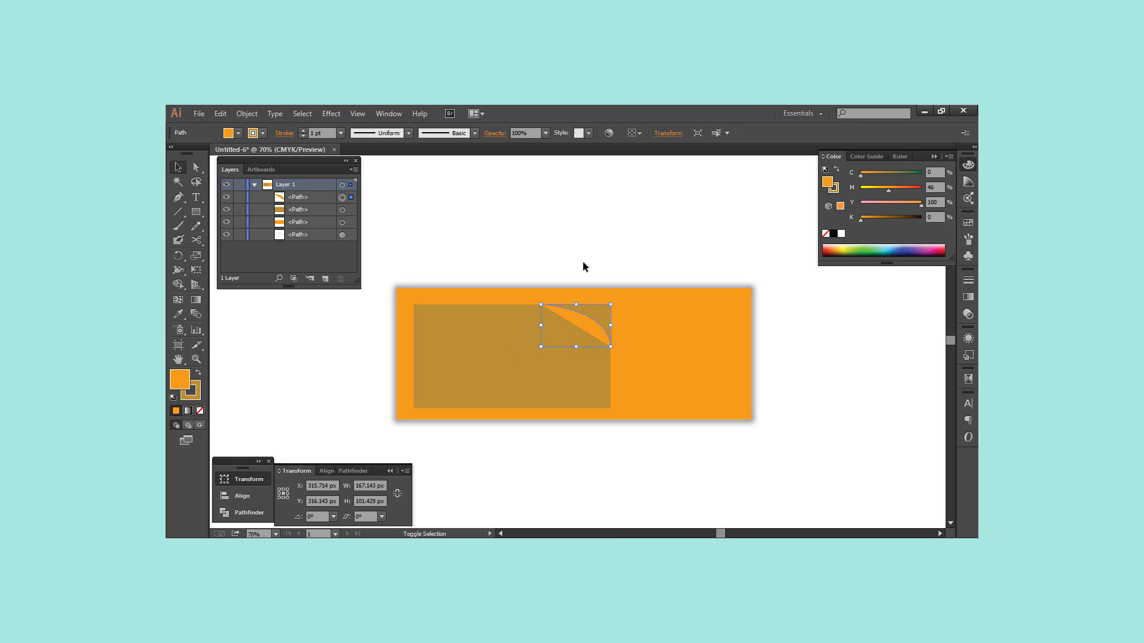
shift+click(566, 342)
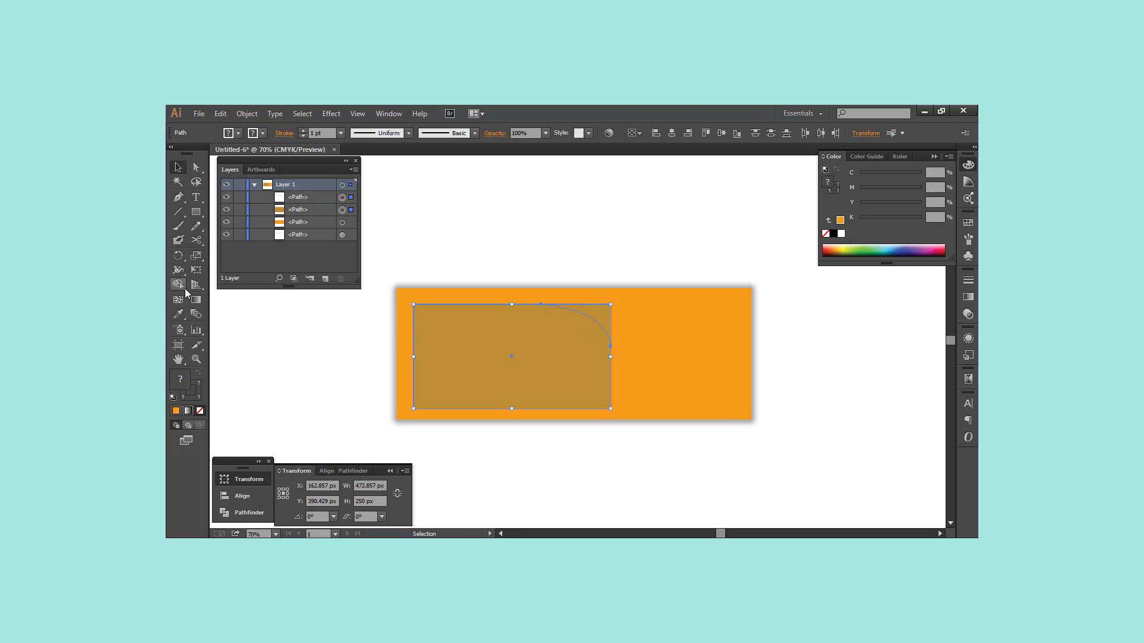
click(178, 284)
drag(452, 350, 601, 303)
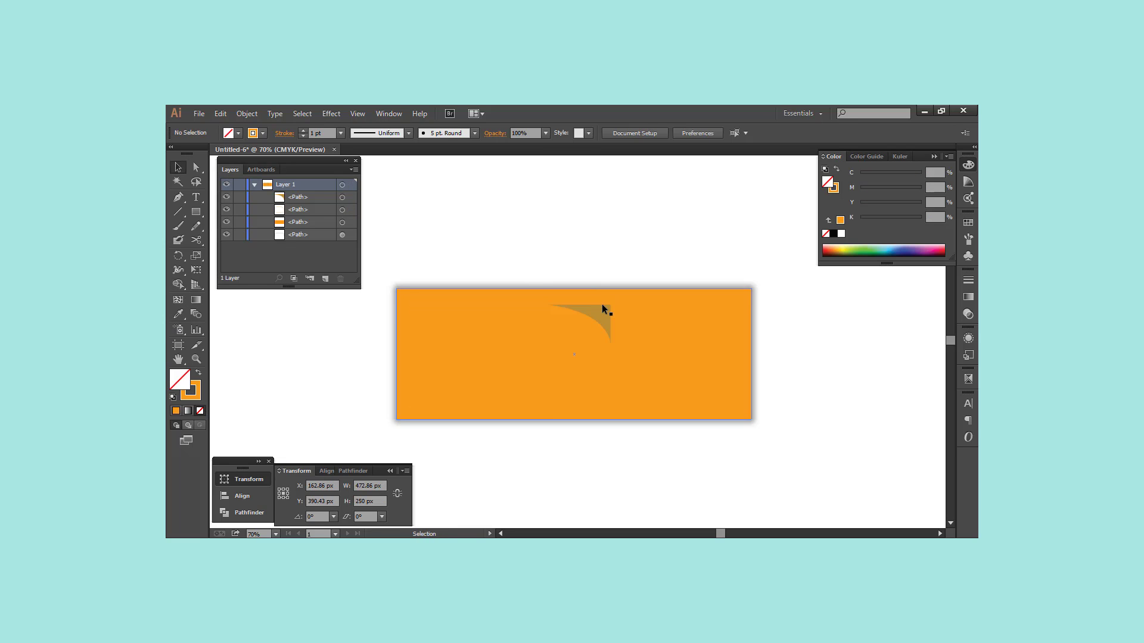
click(523, 305)
click(832, 233)
click(638, 212)
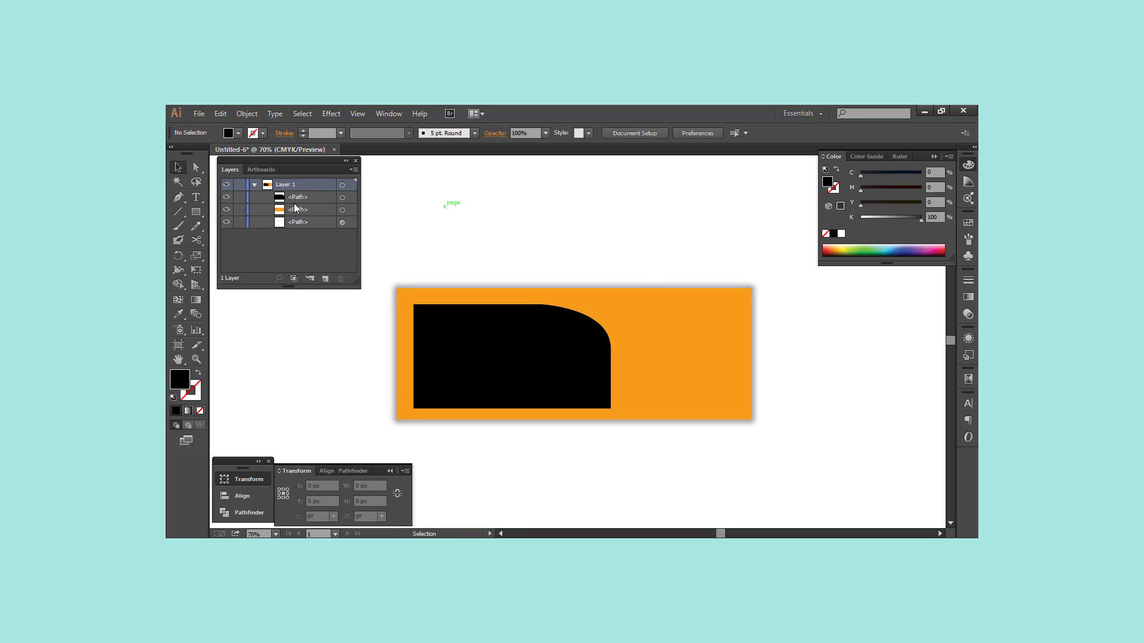
drag(196, 211, 251, 242)
drag(653, 346, 725, 392)
Step: Overlap a second circle with the first and carve a crescent with Shape Builder
key(v)
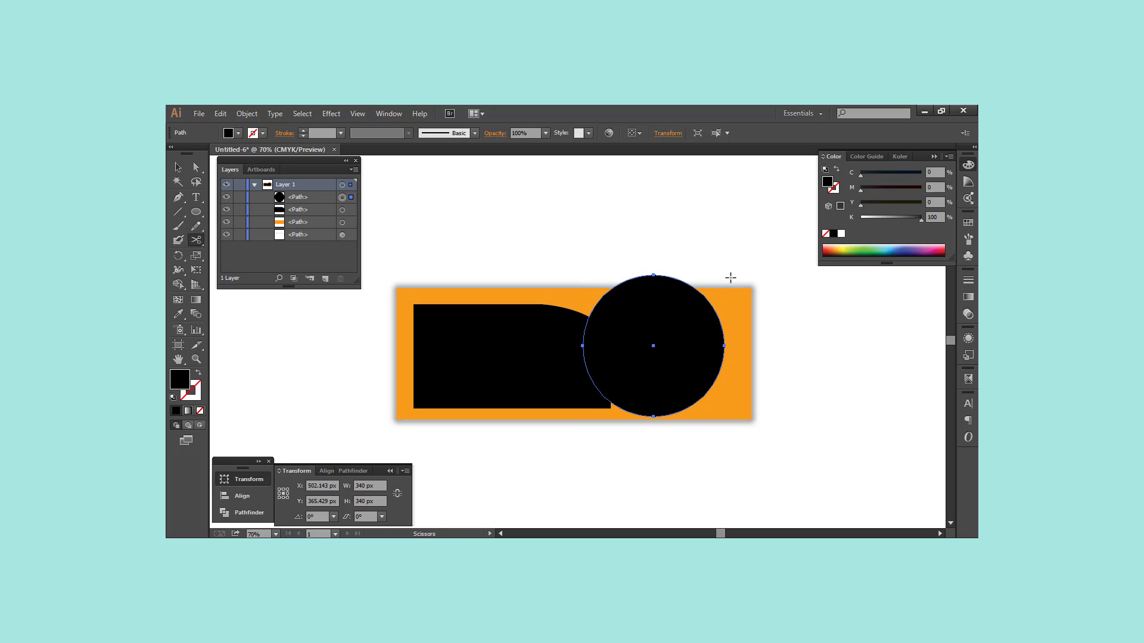
key(shift+x)
click(684, 222)
mouse_move(678, 280)
mouse_down()
mouse_move(677, 291)
mouse_move(705, 288)
mouse_up()
shift+click(652, 284)
click(182, 284)
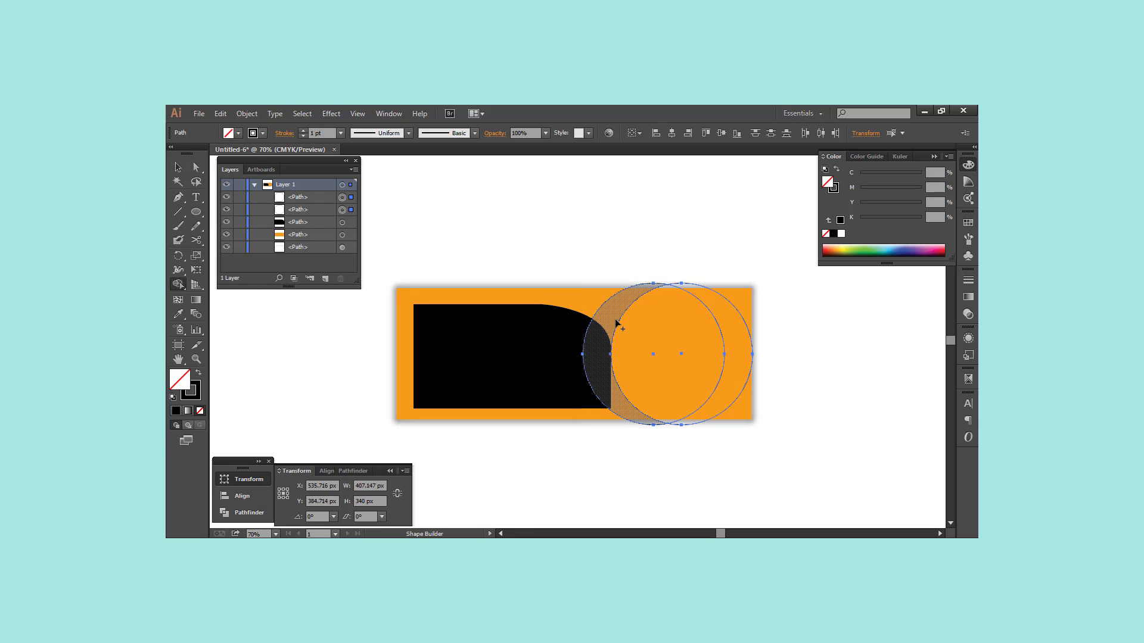
click(612, 324)
Step: Delete the leftover circle pieces, scale the crescent to banner height and fill it pale yellow
key(v)
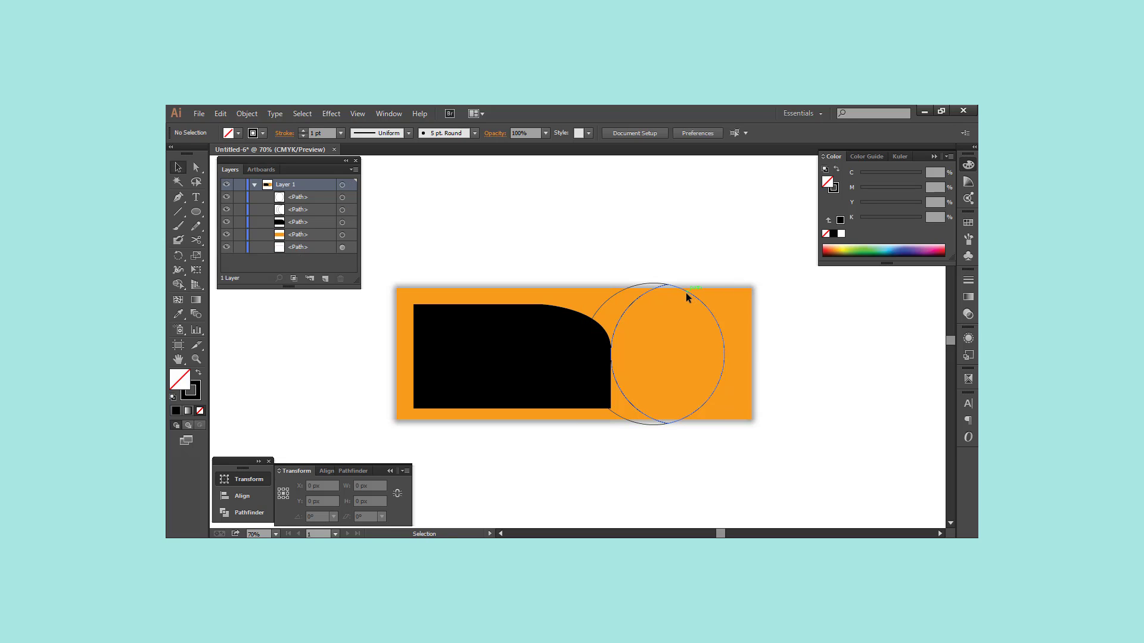
key(Delete)
click(645, 284)
drag(625, 284, 624, 288)
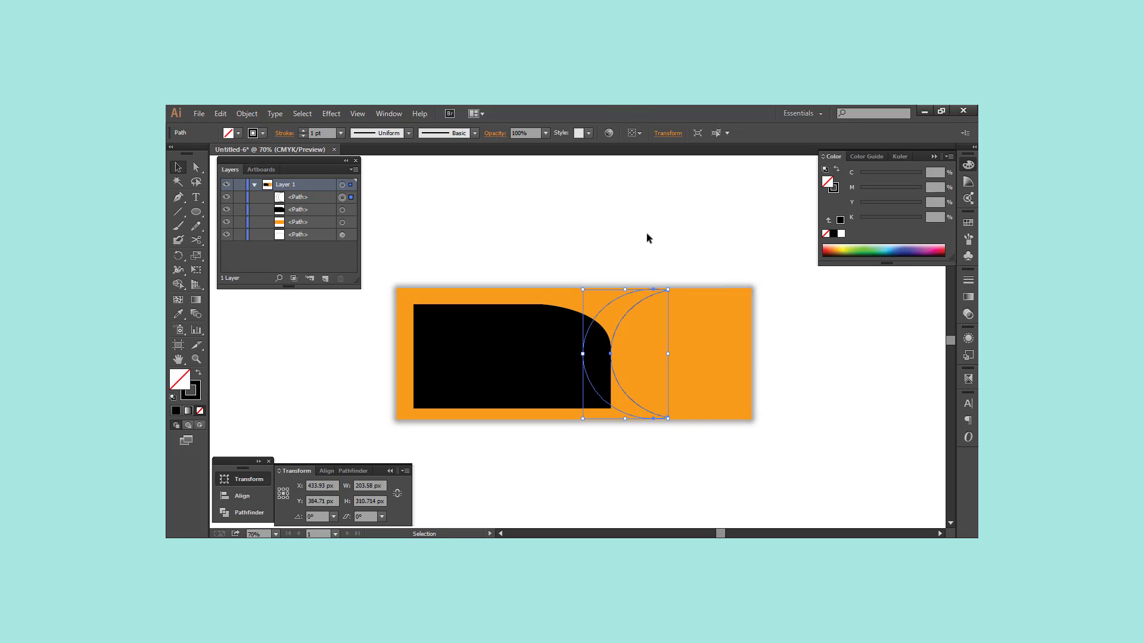
key(shift+x)
click(841, 233)
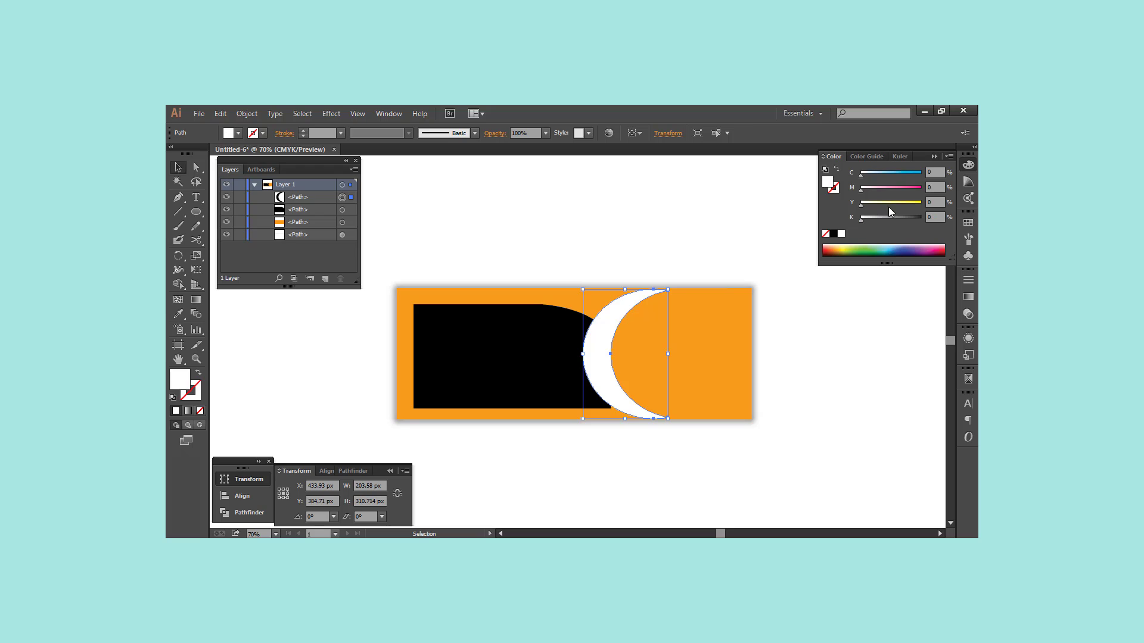
mouse_move(888, 206)
mouse_down()
mouse_move(905, 205)
mouse_move(860, 190)
mouse_up()
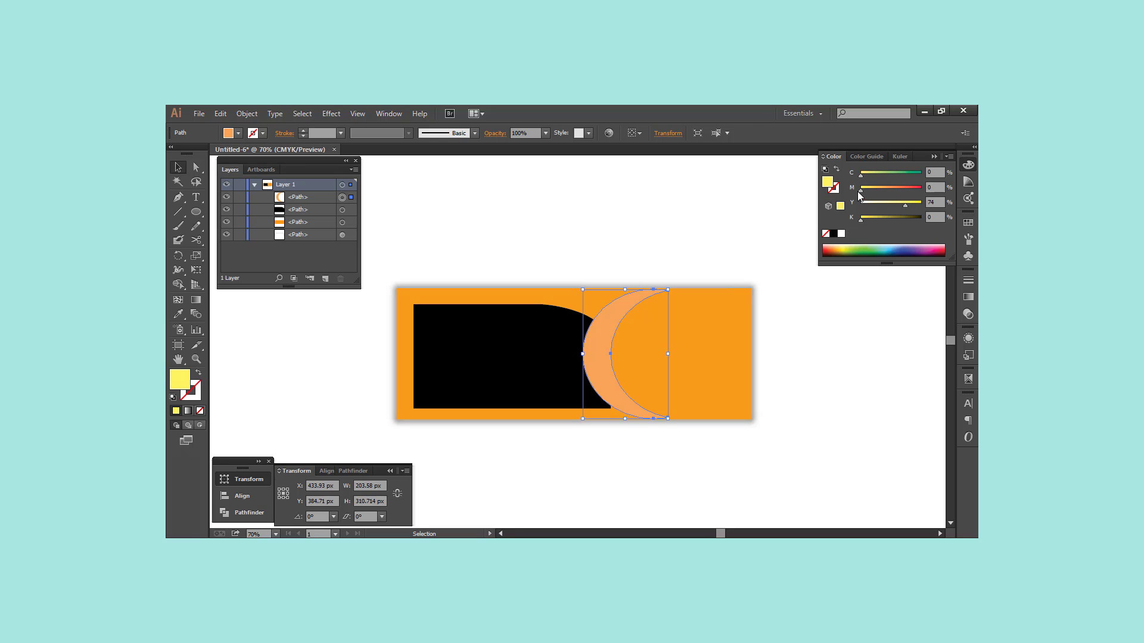
click(655, 212)
Step: Drag the black panel's curve handle with Direct Selection to bend it toward the crescent
key(a)
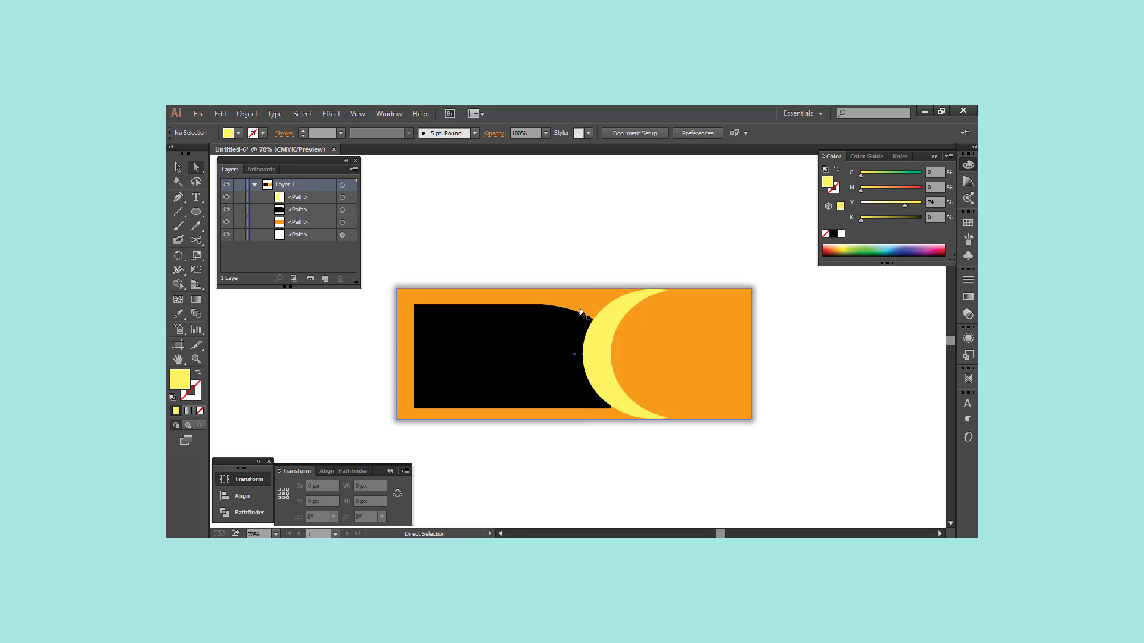
click(580, 309)
scroll(588, 324, up, 2)
drag(629, 291, 641, 282)
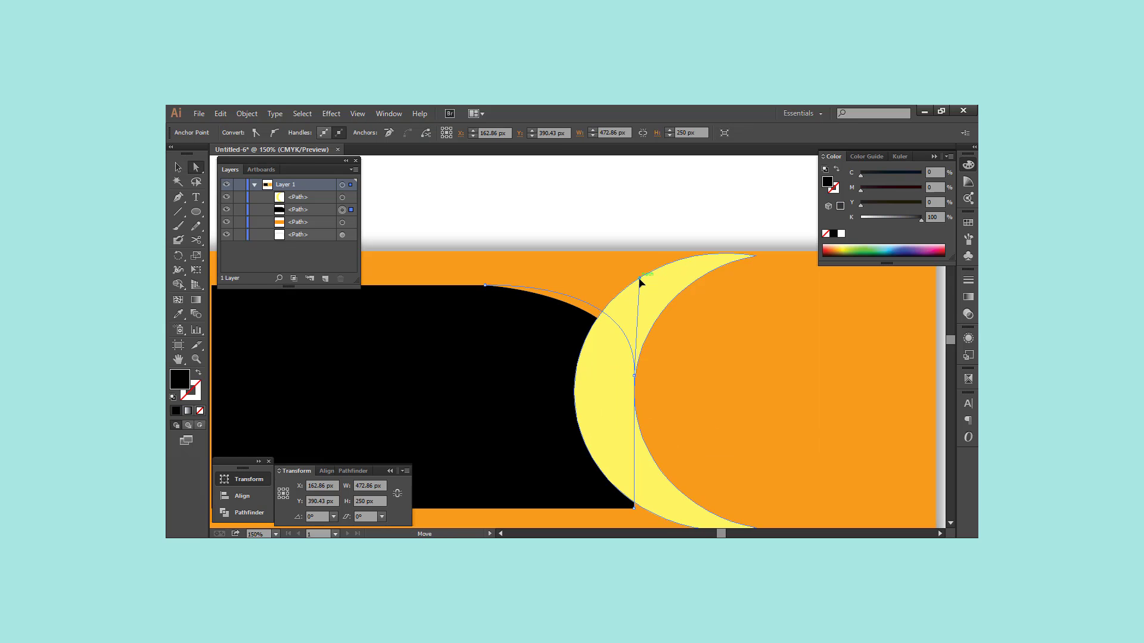
scroll(637, 325, down, 1)
scroll(637, 324, down, 1)
key(v)
click(638, 241)
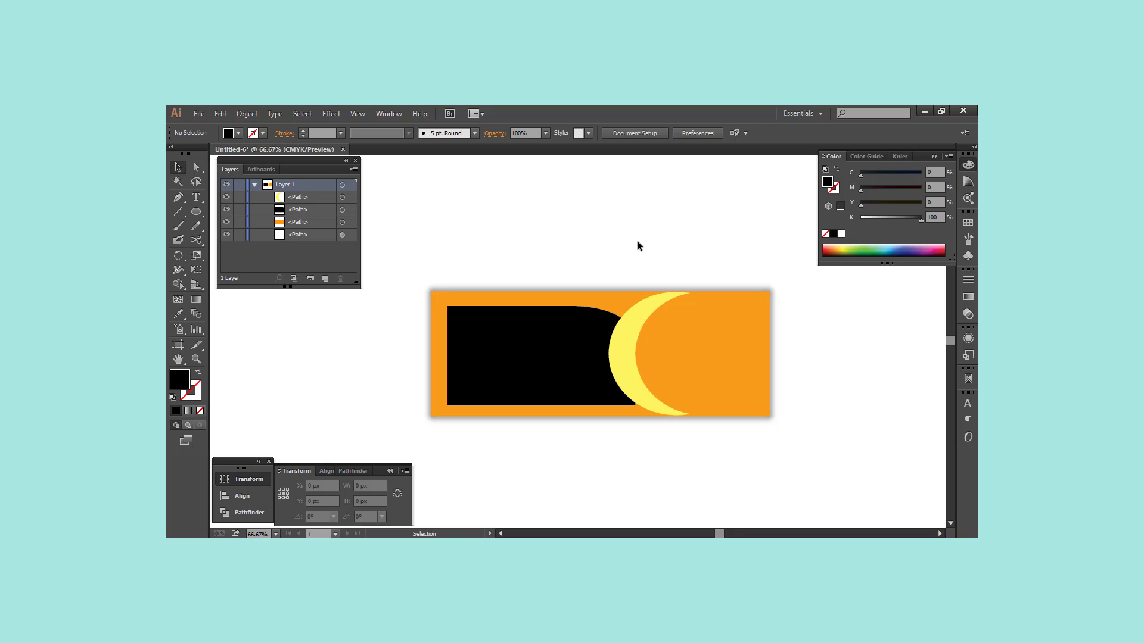
Step: Pen-draw a closed wedge between the panel's top and the crescent and fill it white
click(178, 196)
scroll(517, 266, up, 1)
mouse_move(619, 327)
mouse_down()
mouse_move(704, 337)
mouse_move(691, 327)
mouse_move(671, 360)
mouse_move(665, 351)
mouse_up()
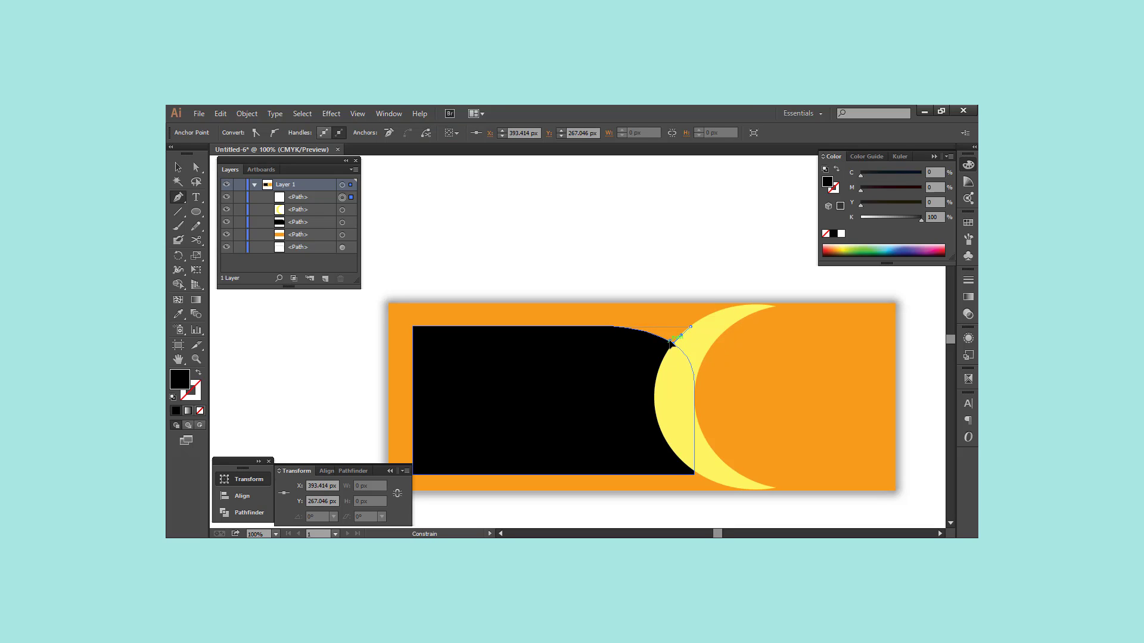
key(a)
click(622, 327)
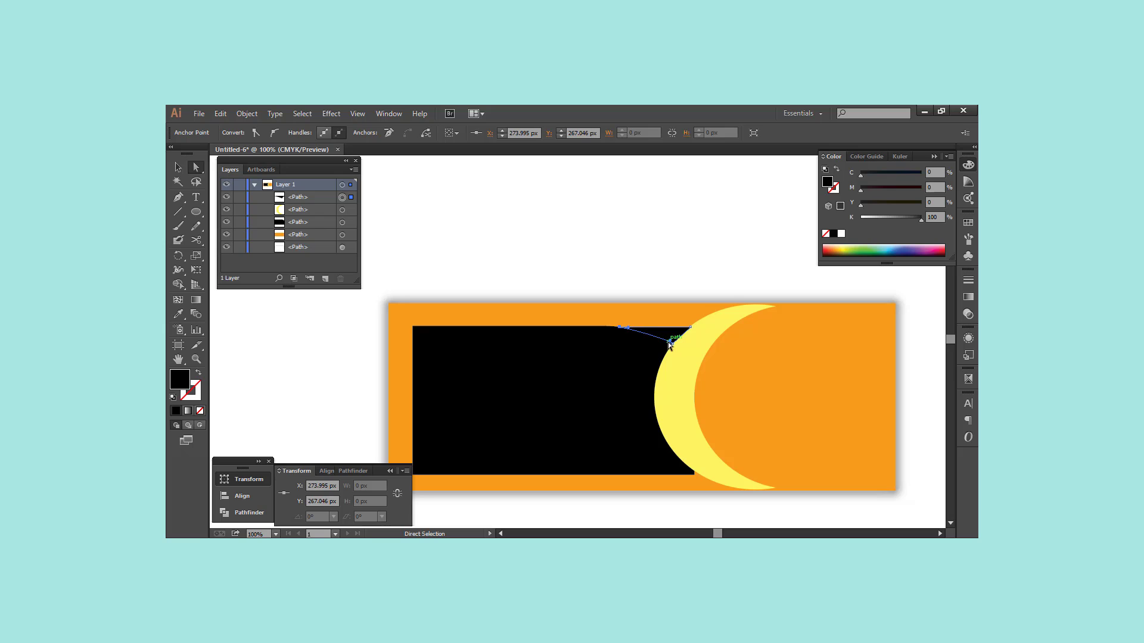
key(v)
click(841, 237)
click(719, 259)
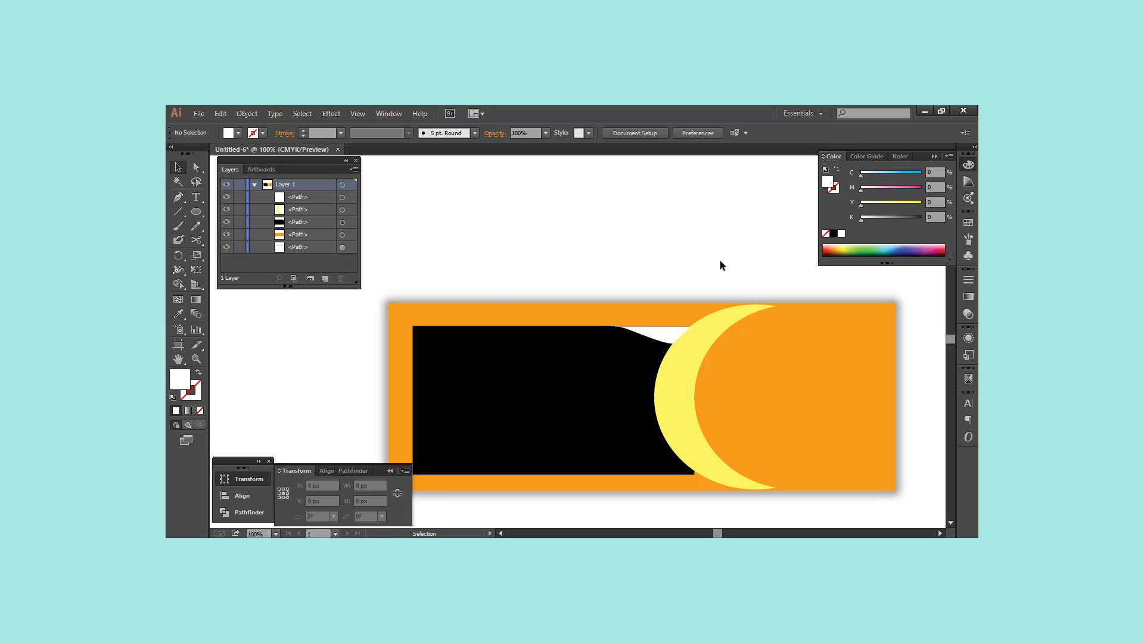
key(ctrl+minus)
drag(720, 263, 686, 251)
Step: Type a white COMPUTER heading on the black panel, enlarge it and set it Bold
key(v)
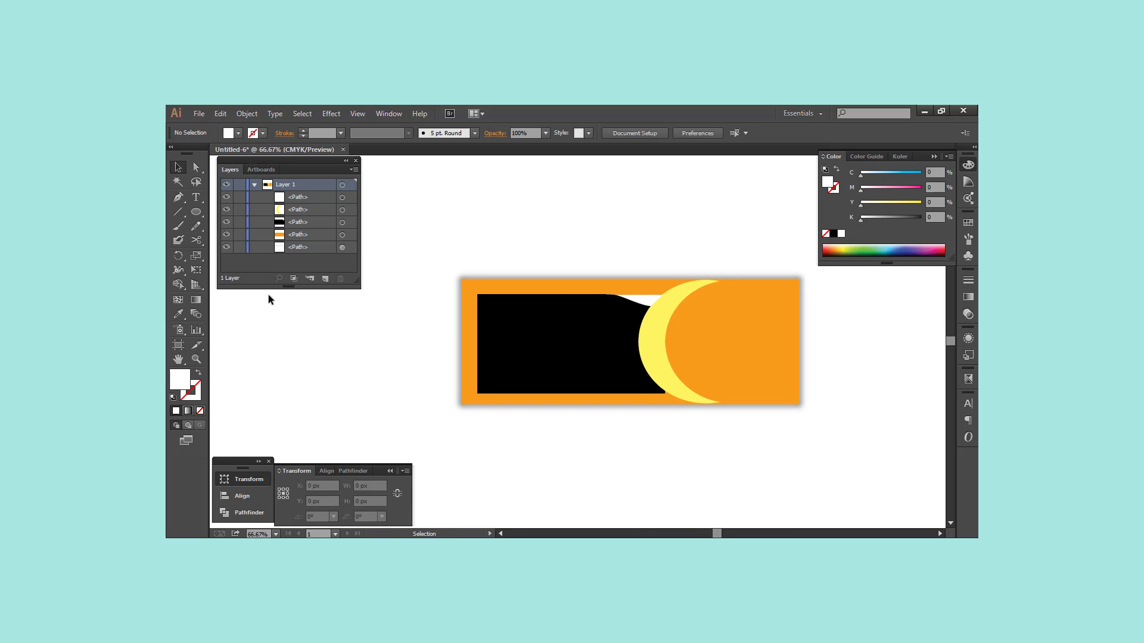
click(195, 199)
click(495, 317)
text(c)
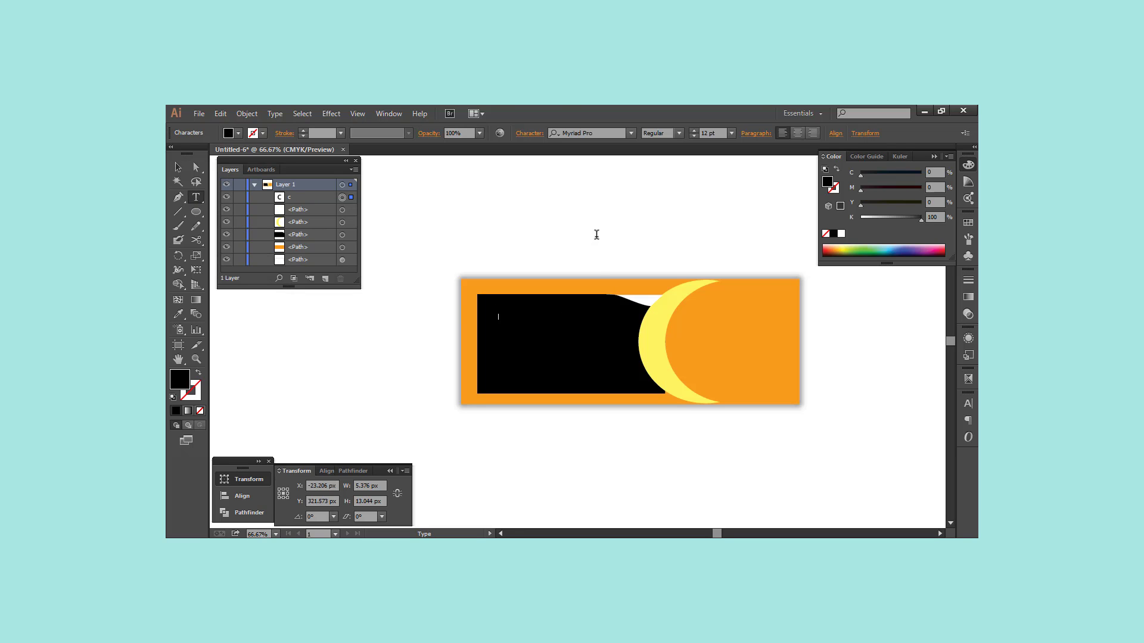
drag(875, 221, 634, 215)
key(Escape)
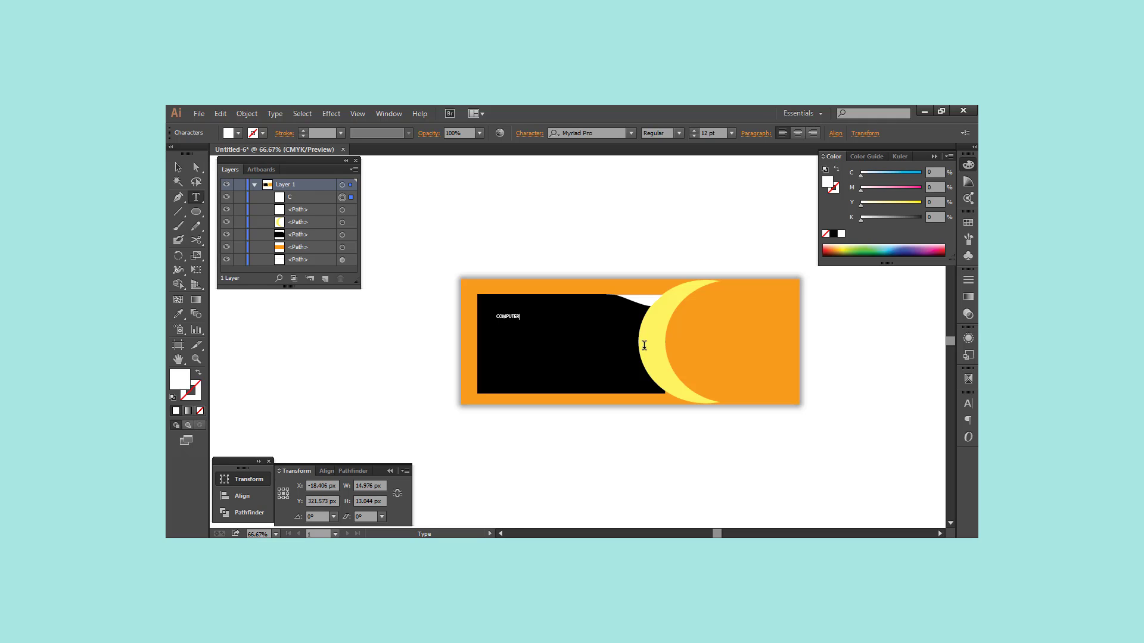
key(Escape)
drag(520, 314, 554, 296)
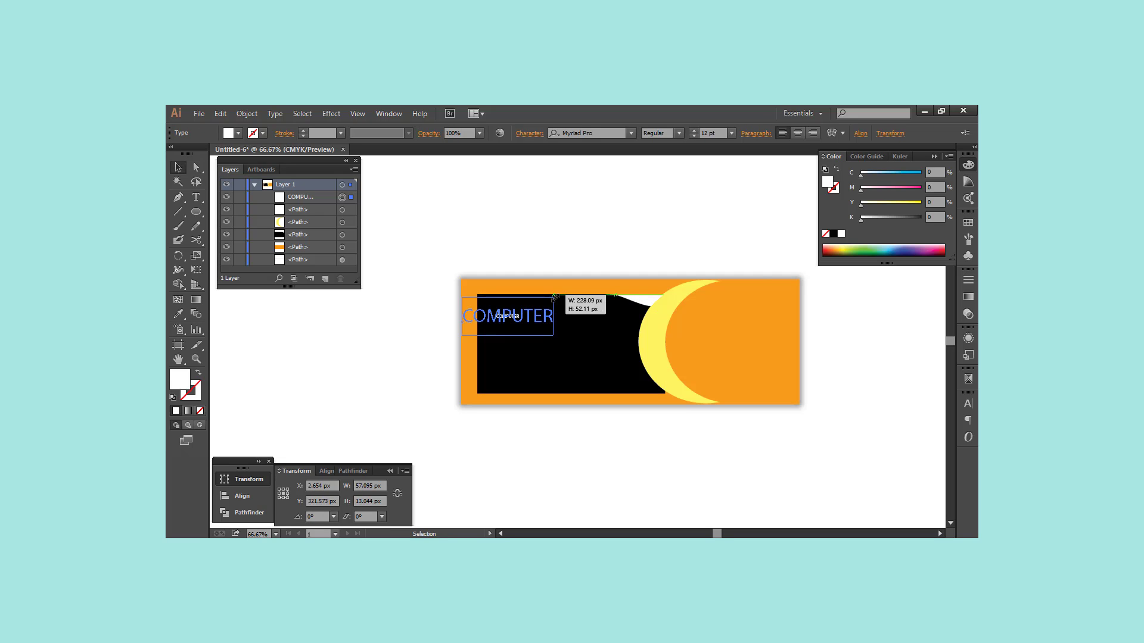
key(ctrl+equal)
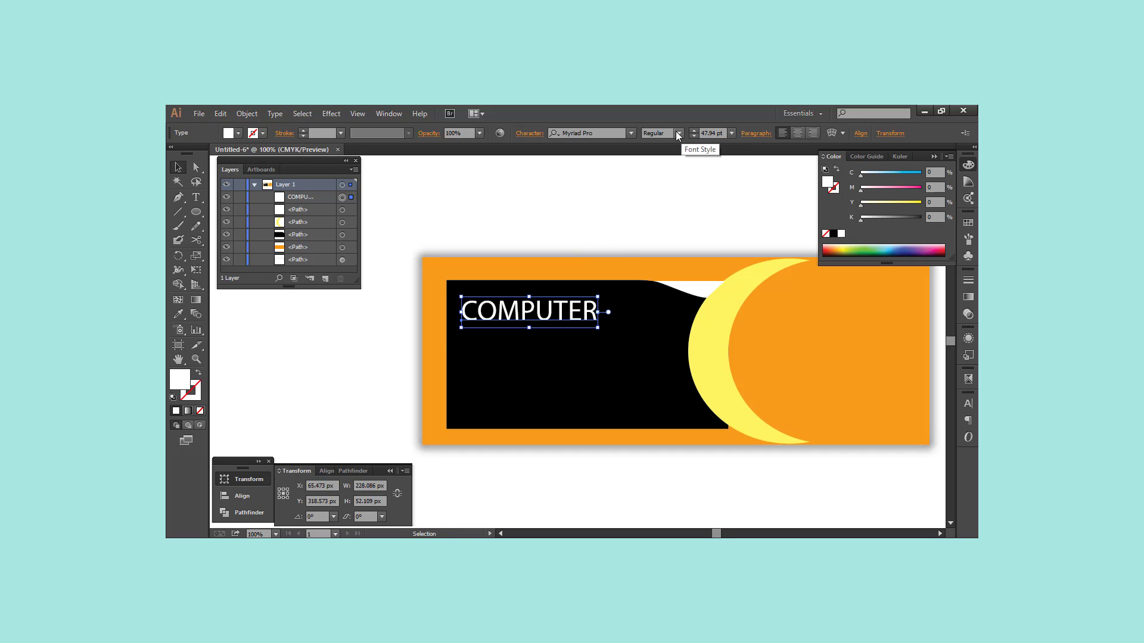
click(678, 133)
click(675, 251)
Step: Add a SHOP text line beneath COMPUTER and colour it yellow
drag(530, 311, 530, 331)
text(S)
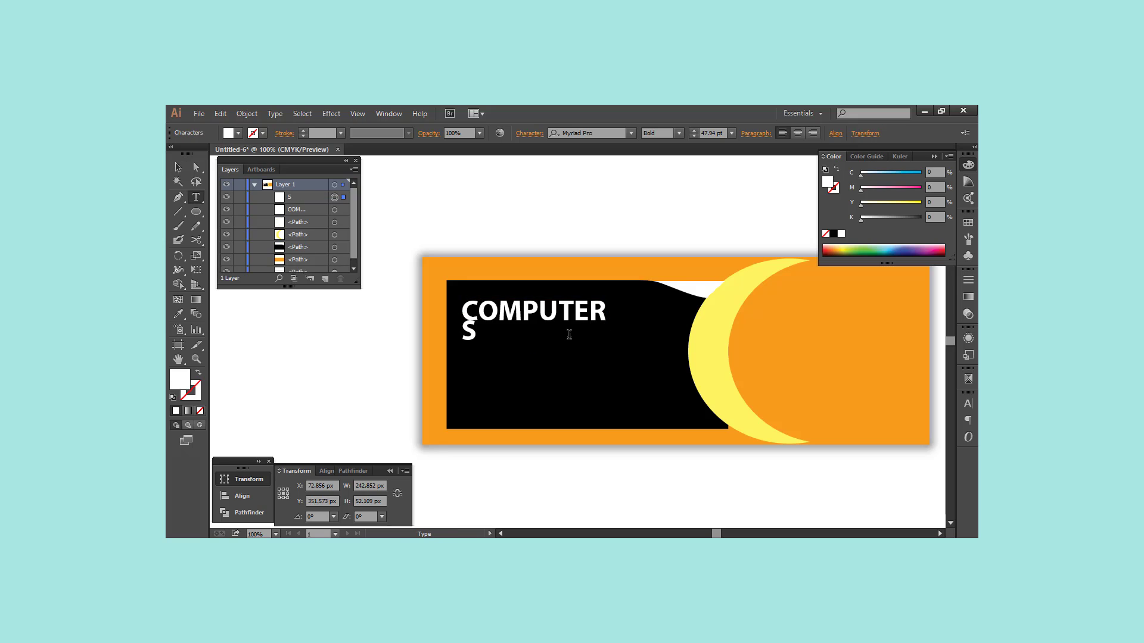
text(HIOP)
key(BackSpace)
key(BackSpace)
key(BackSpace)
text(OP)
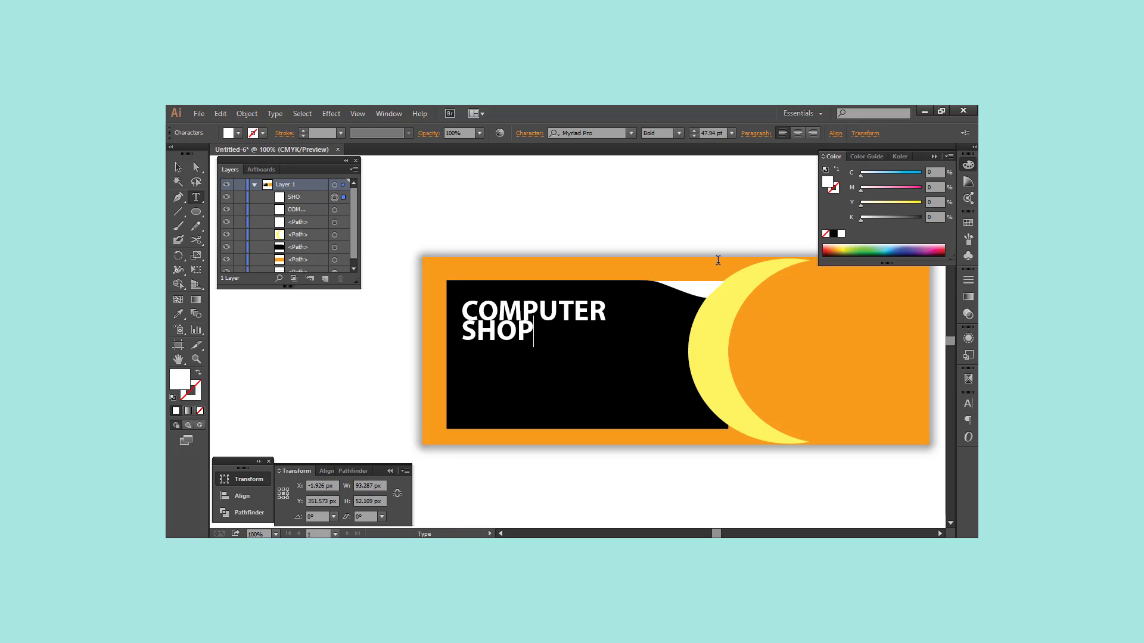
key(Escape)
drag(518, 322, 521, 328)
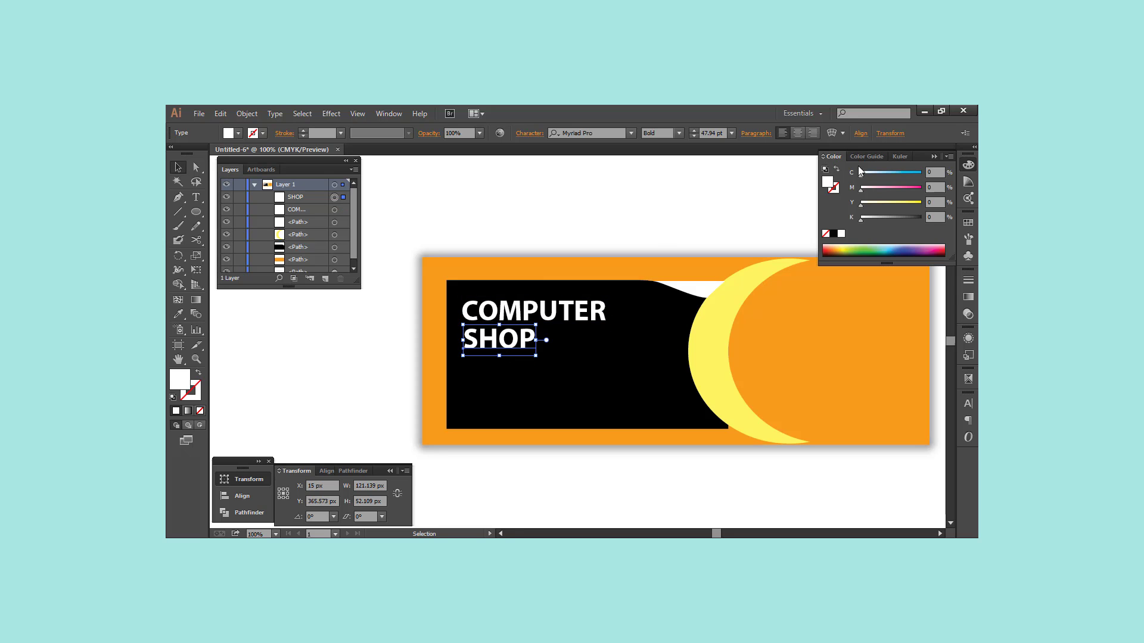
drag(860, 204, 925, 204)
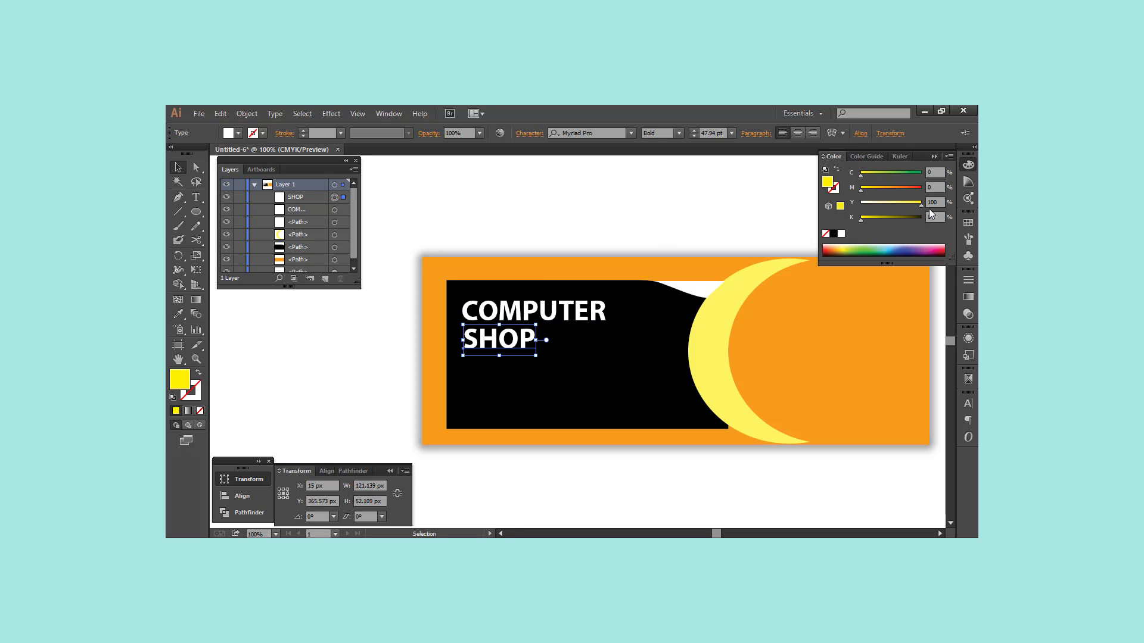
Step: Draw a rounded-rectangle button shape below SHOP
click(669, 204)
scroll(581, 286, up, 2)
click(524, 337)
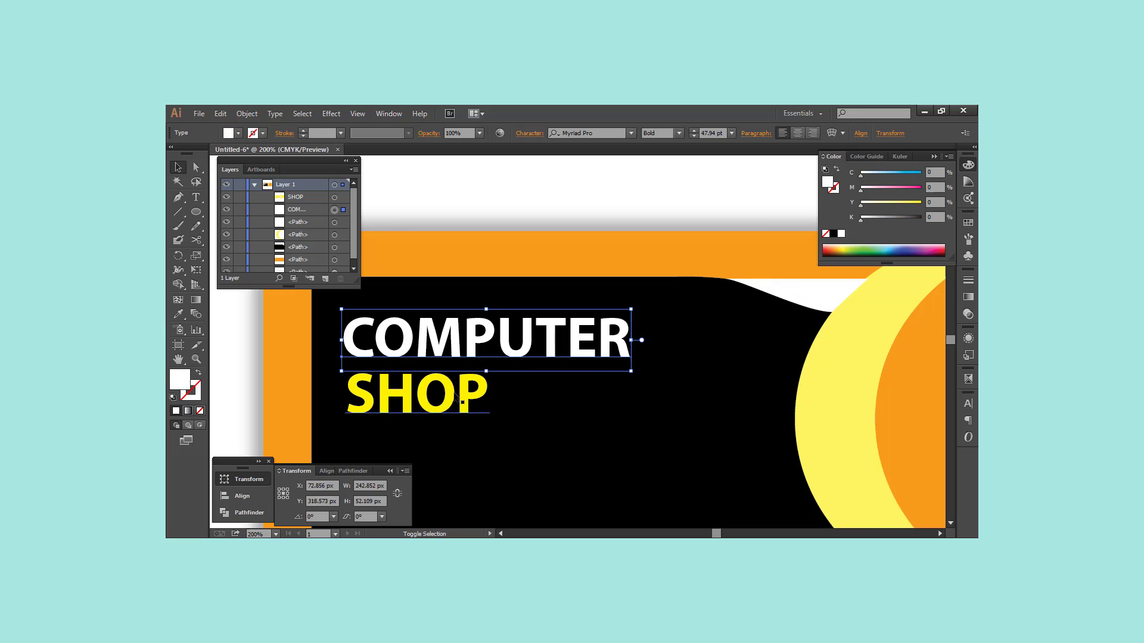
key(ctrl+minus)
drag(339, 375, 340, 355)
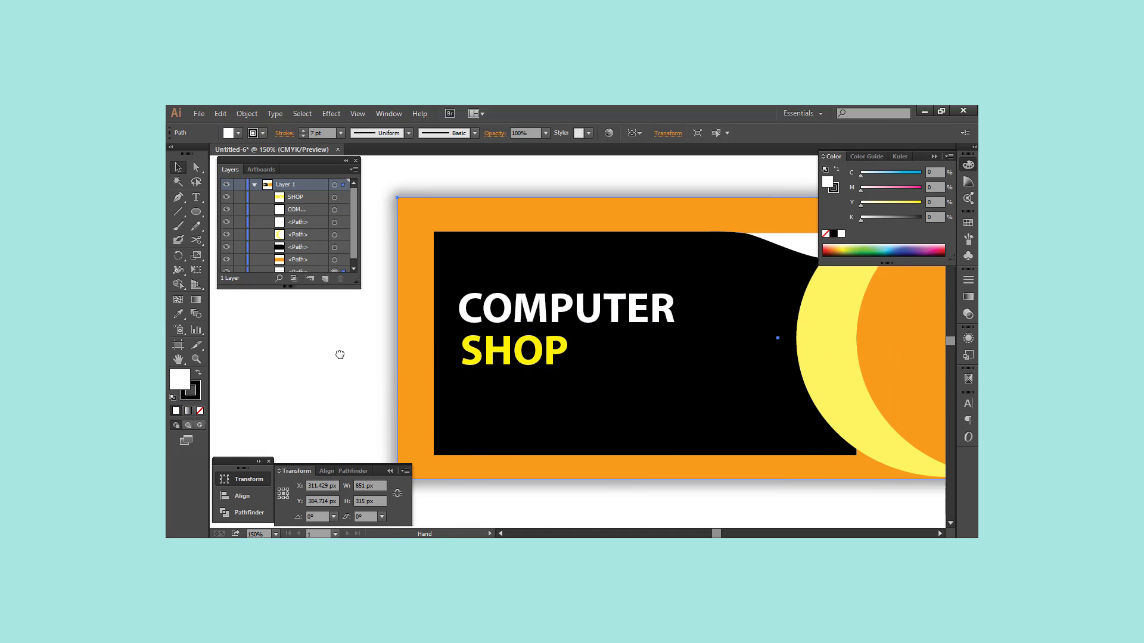
drag(196, 211, 250, 223)
key(ctrl+plus)
drag(459, 388, 607, 423)
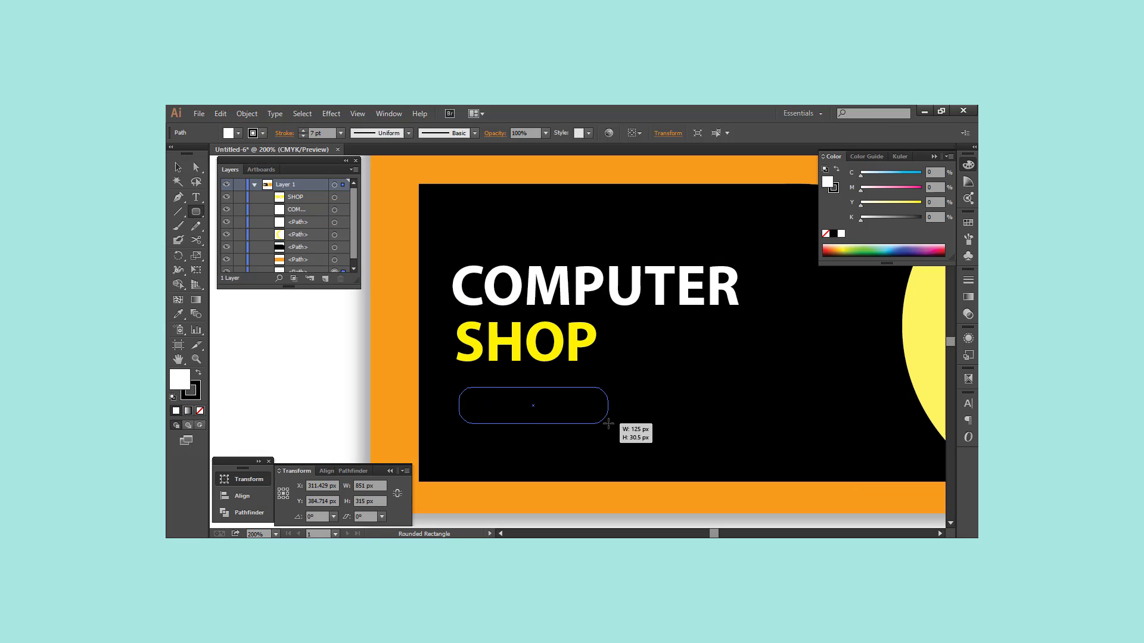
Step: Fill the button with SHOP's yellow using the Eyedropper
key(v)
click(200, 410)
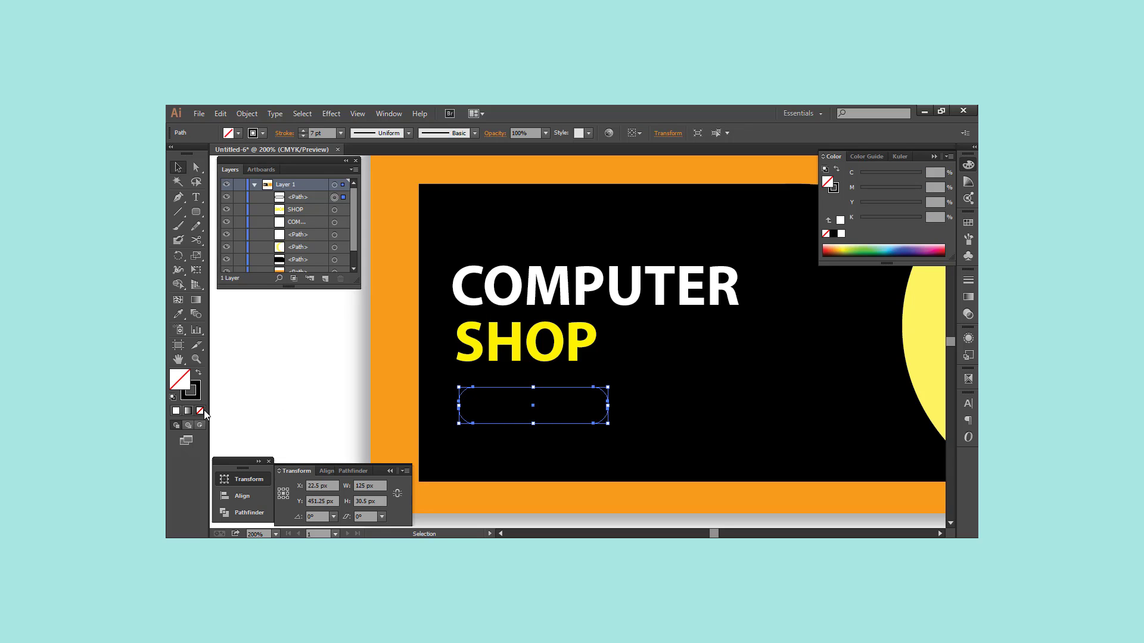
key(d)
key(i)
click(514, 340)
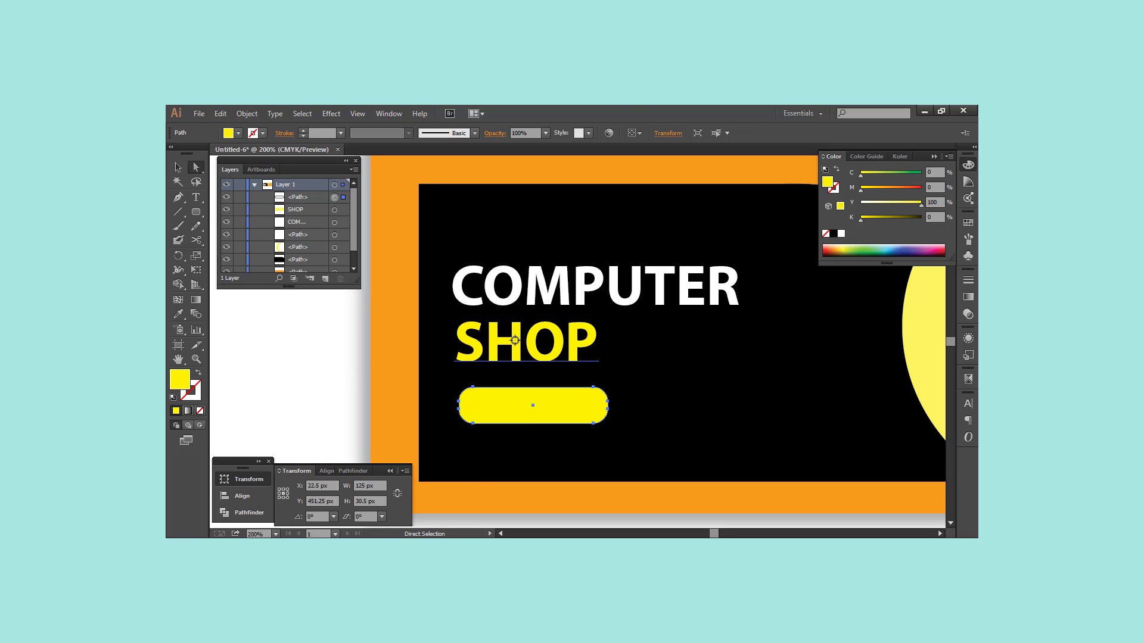
Step: Place a scaled-down black copy of SHOP on the button, brought to front
key(v)
drag(515, 340, 519, 405)
key(ctrl+plus)
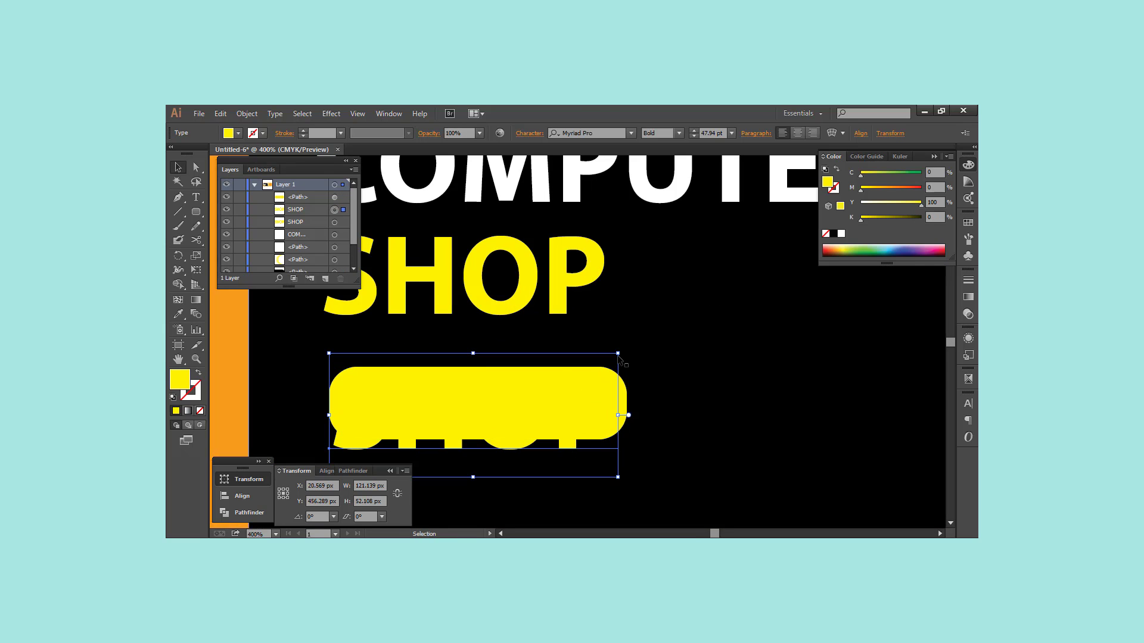
mouse_move(619, 354)
mouse_down()
mouse_move(607, 377)
mouse_move(530, 391)
mouse_up()
click(833, 233)
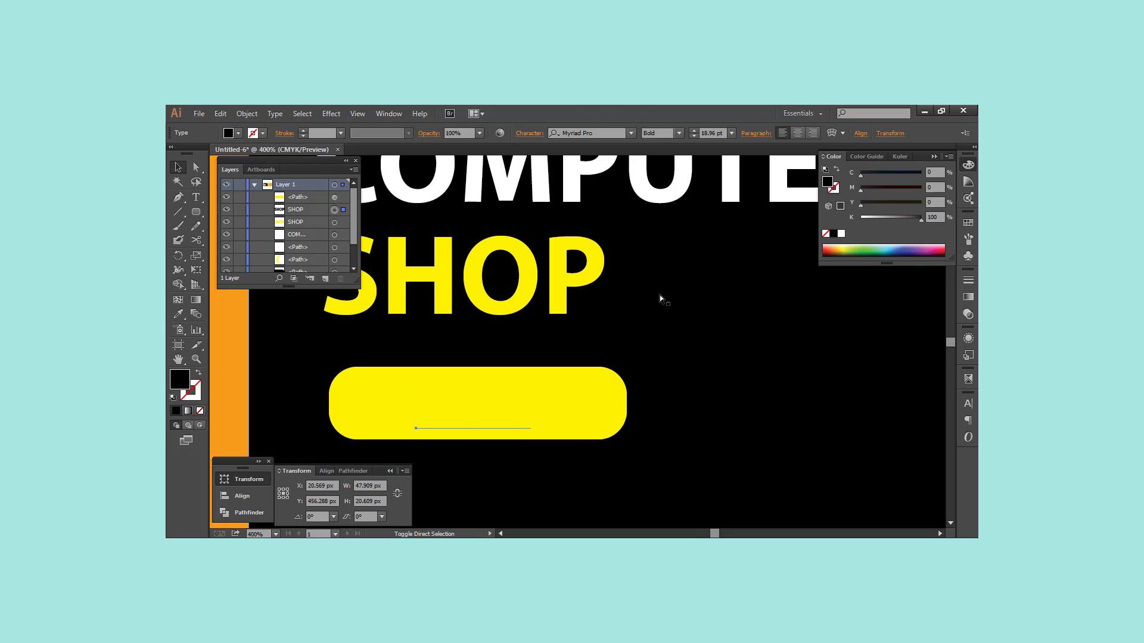
key(ctrl+shift+bracketright)
Step: Extend the button text to SHOP NOW and resize it to fit inside the button
key(ctrl+plus)
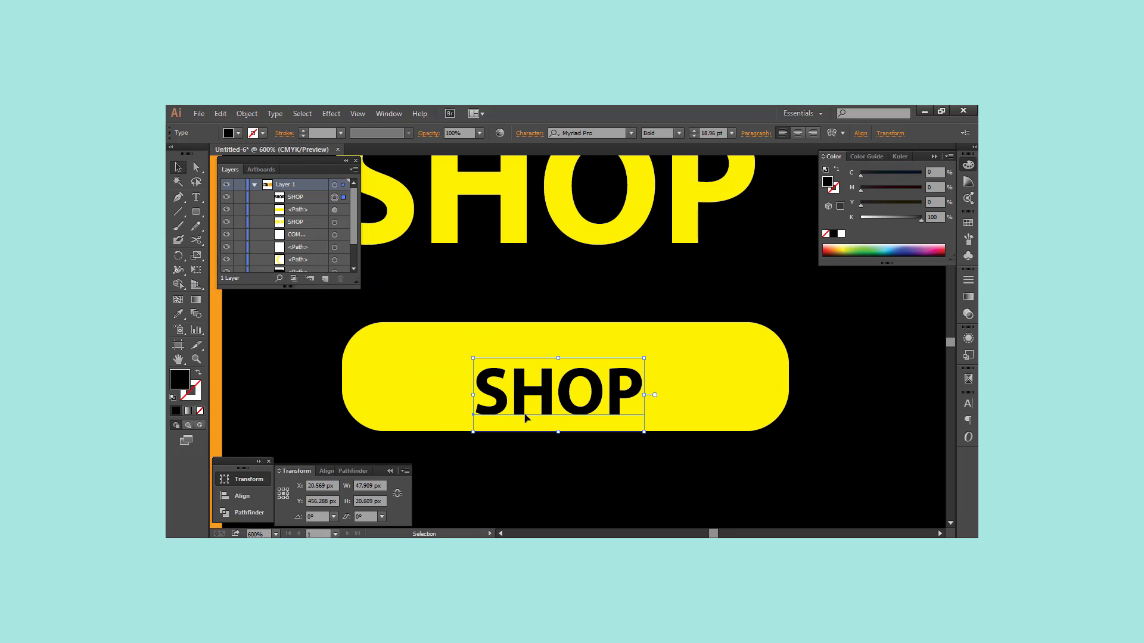
double_click(526, 396)
click(644, 395)
text(NOW)
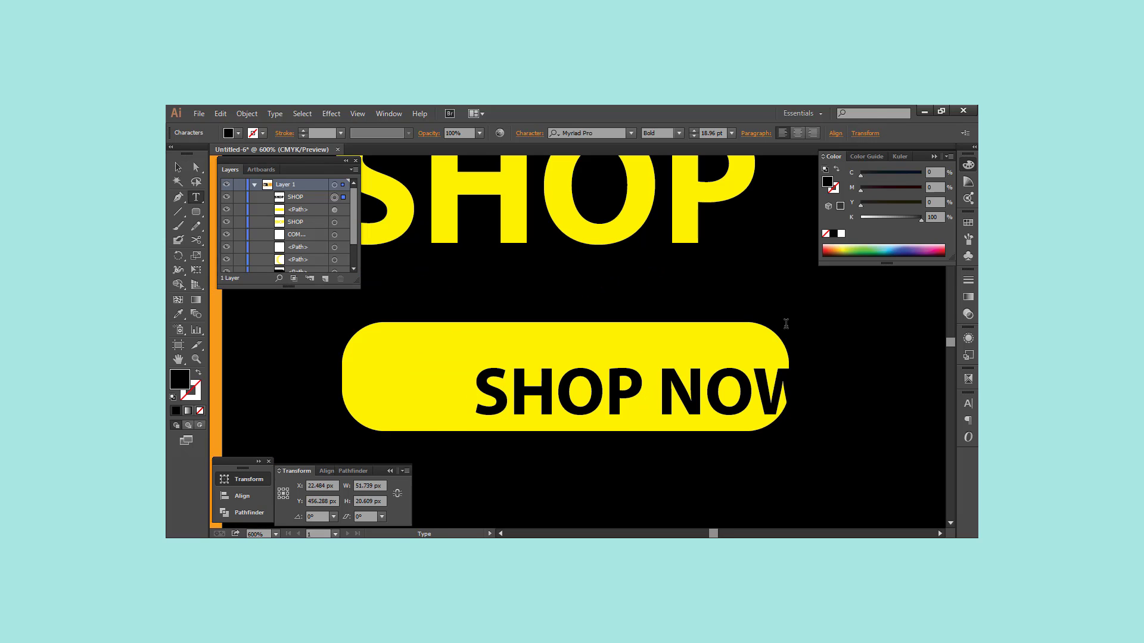
key(Escape)
drag(748, 405, 697, 387)
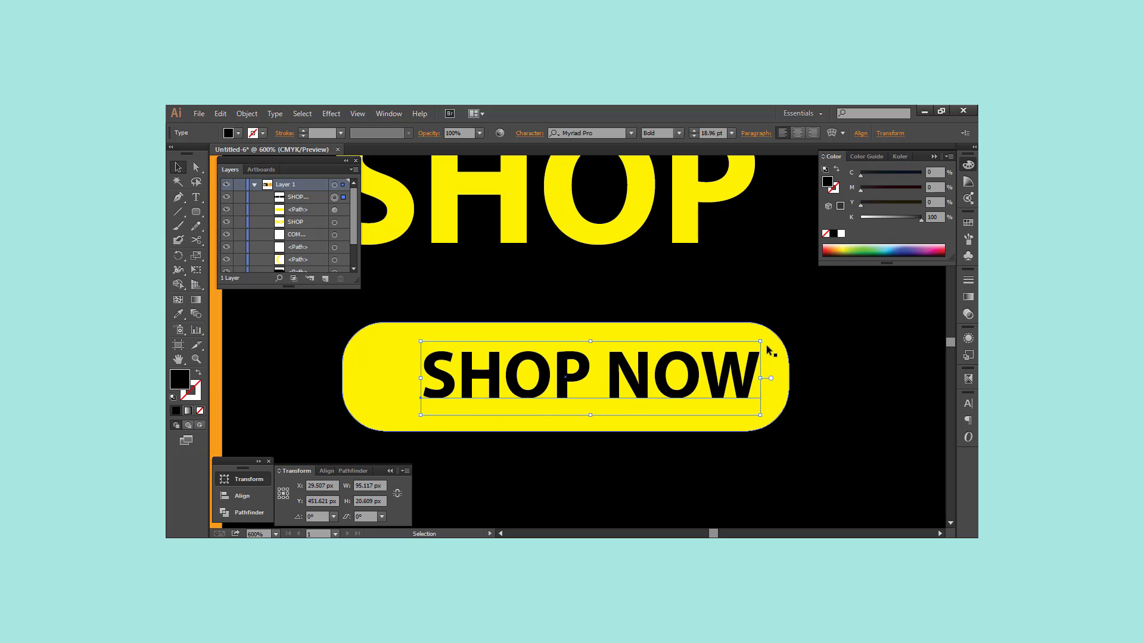
drag(752, 343, 760, 349)
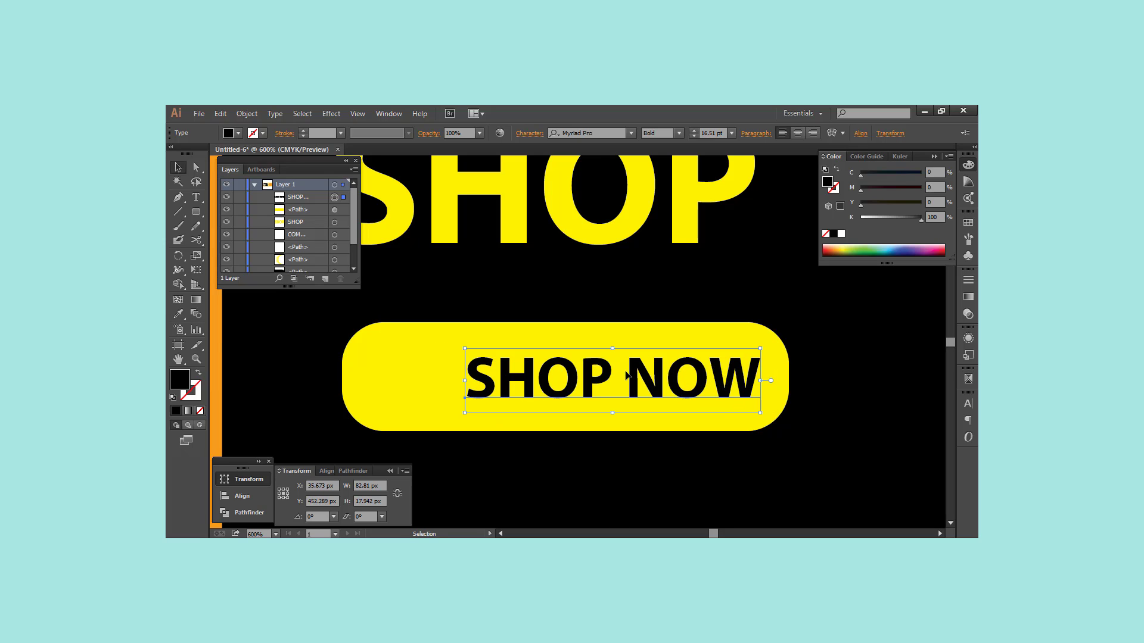
drag(196, 212, 238, 233)
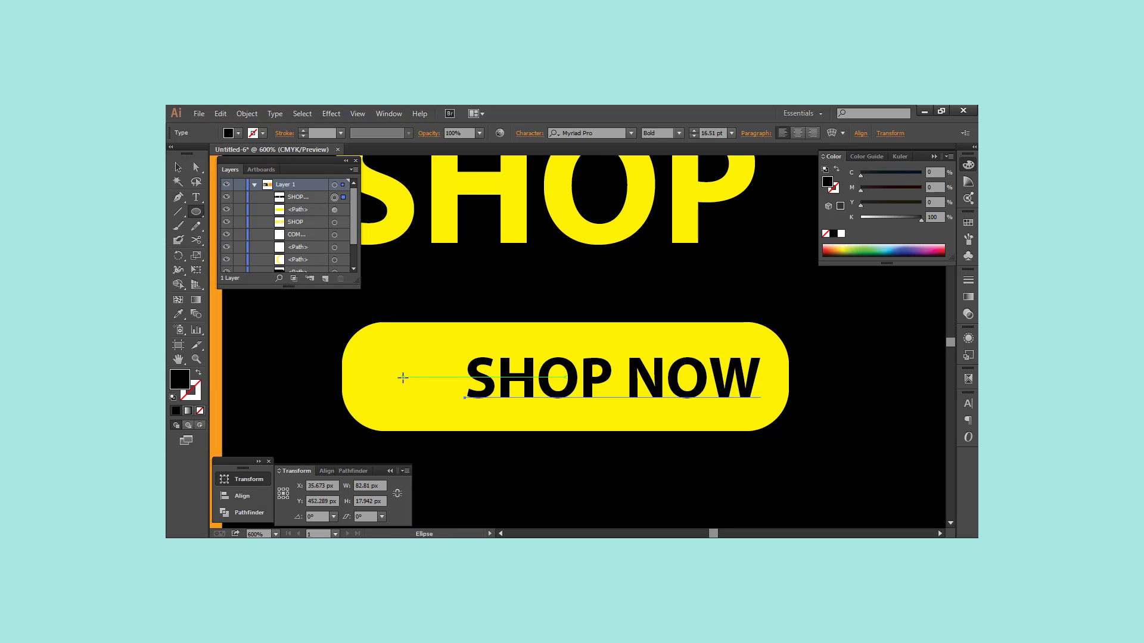
Step: Draw a small black circle just left of the SHOP NOW text
drag(403, 378, 415, 393)
key(ctrl+minus)
key(ctrl+minus)
key(ctrl+minus)
key(v)
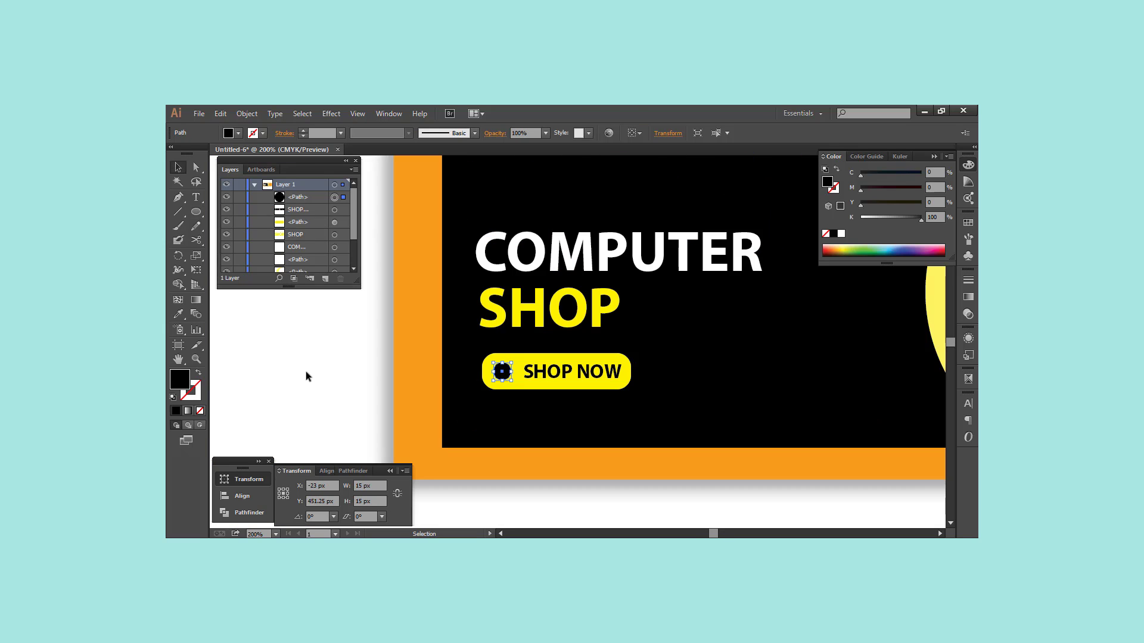
scroll(509, 371, up, 2)
key(ctrl+shift+a)
Step: Draw a curved path inside the black circle with a white stroke and no fill
key(p)
scroll(520, 396, up, 3)
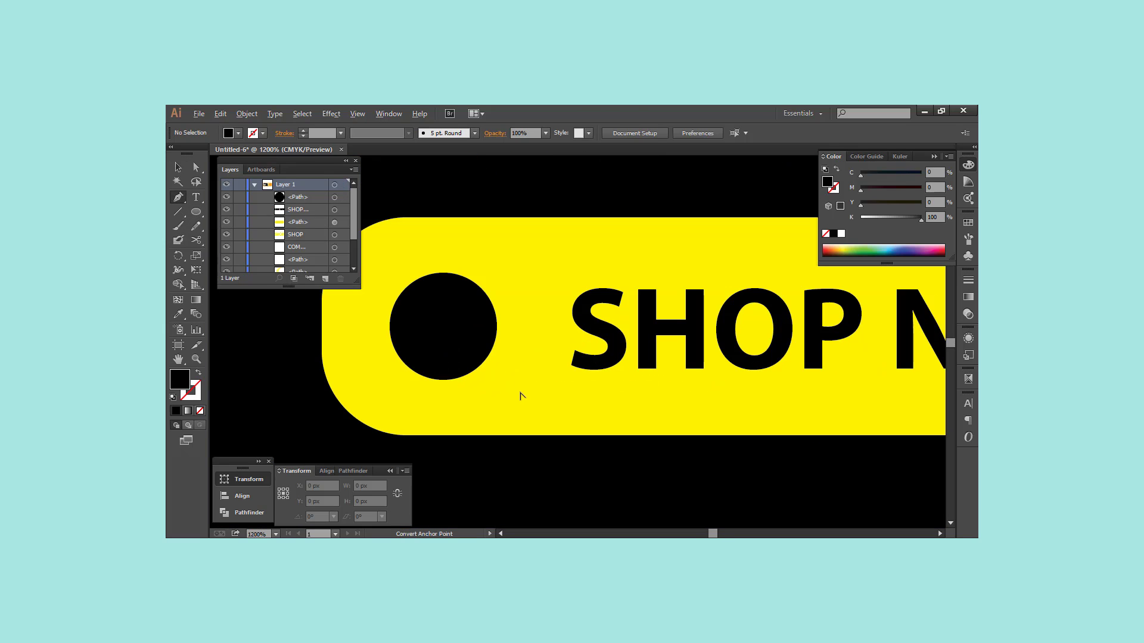
click(439, 320)
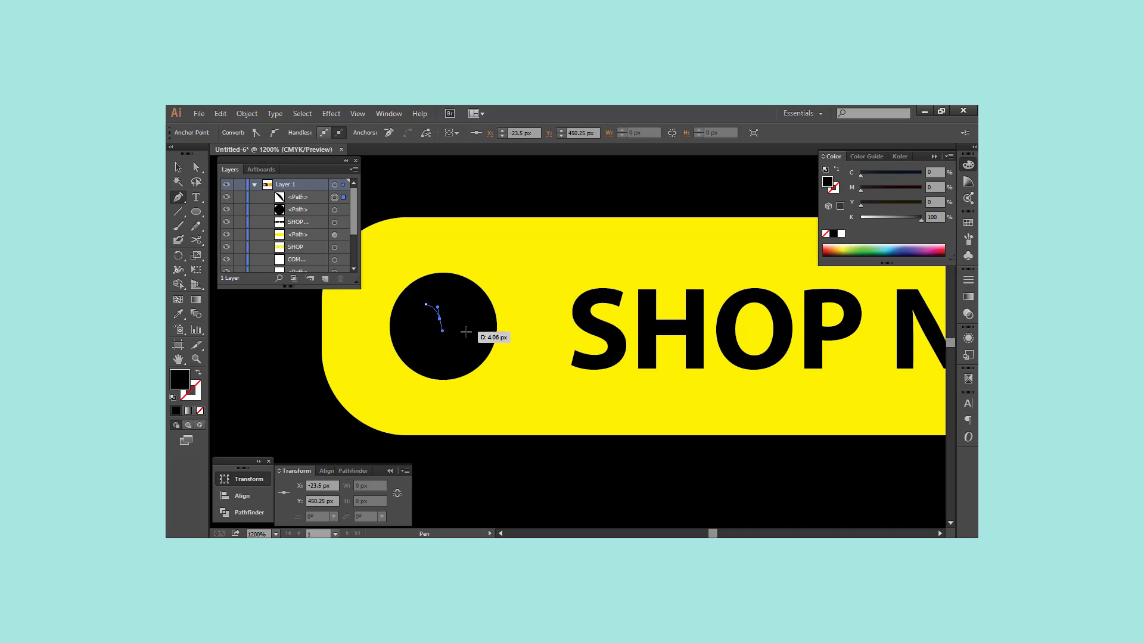
click(466, 331)
click(476, 334)
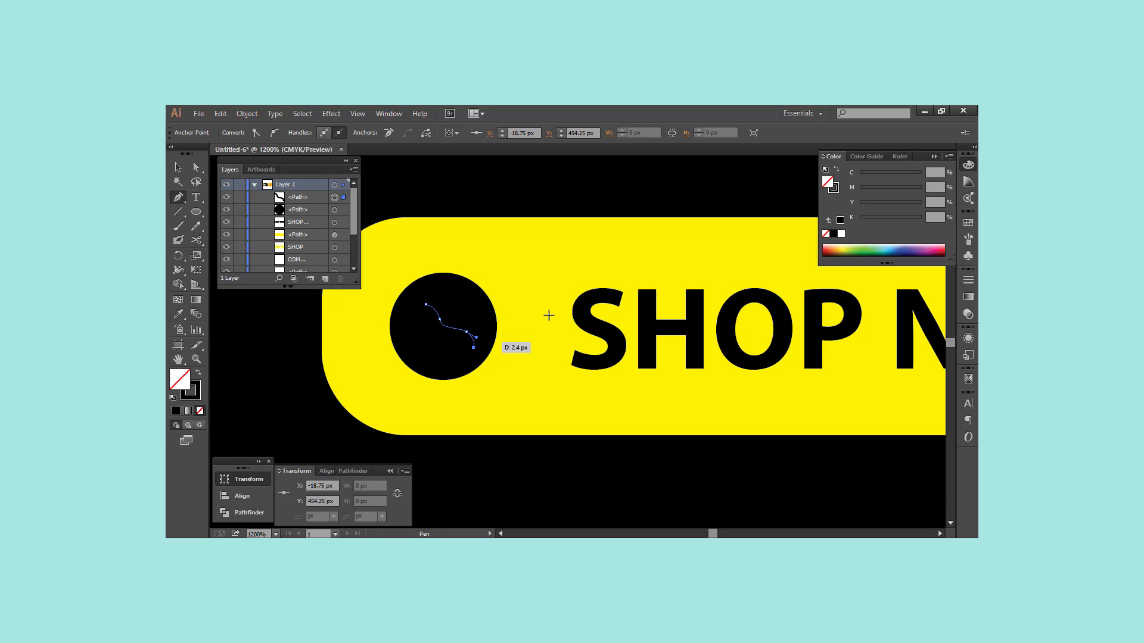
key(v)
key(shift+x)
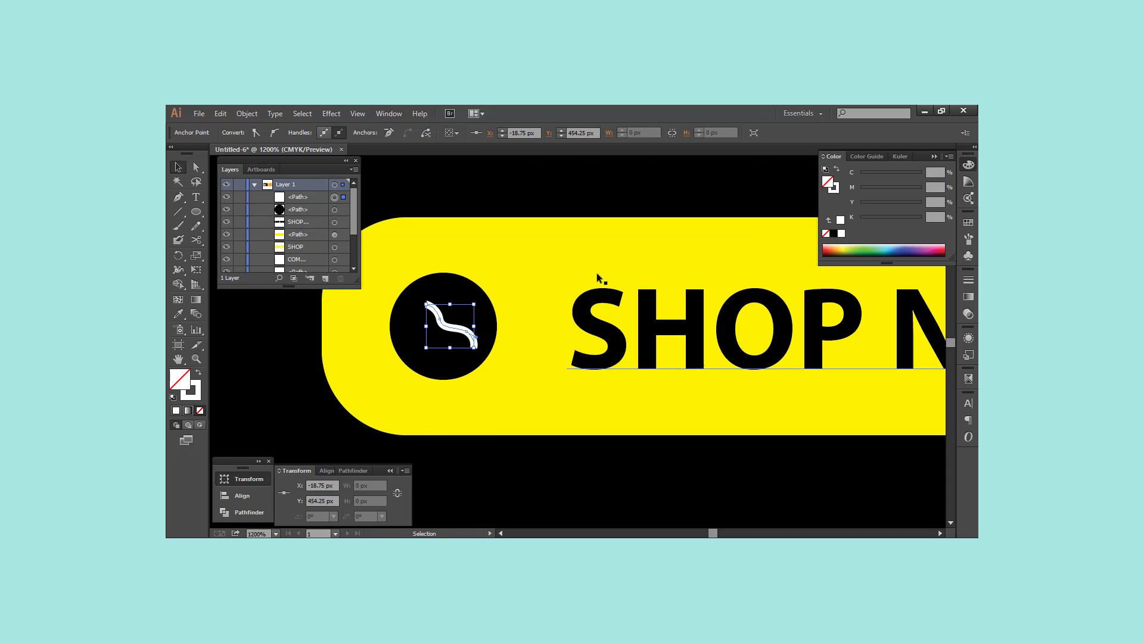
scroll(596, 273, down, 2)
key(ctrl+shift+a)
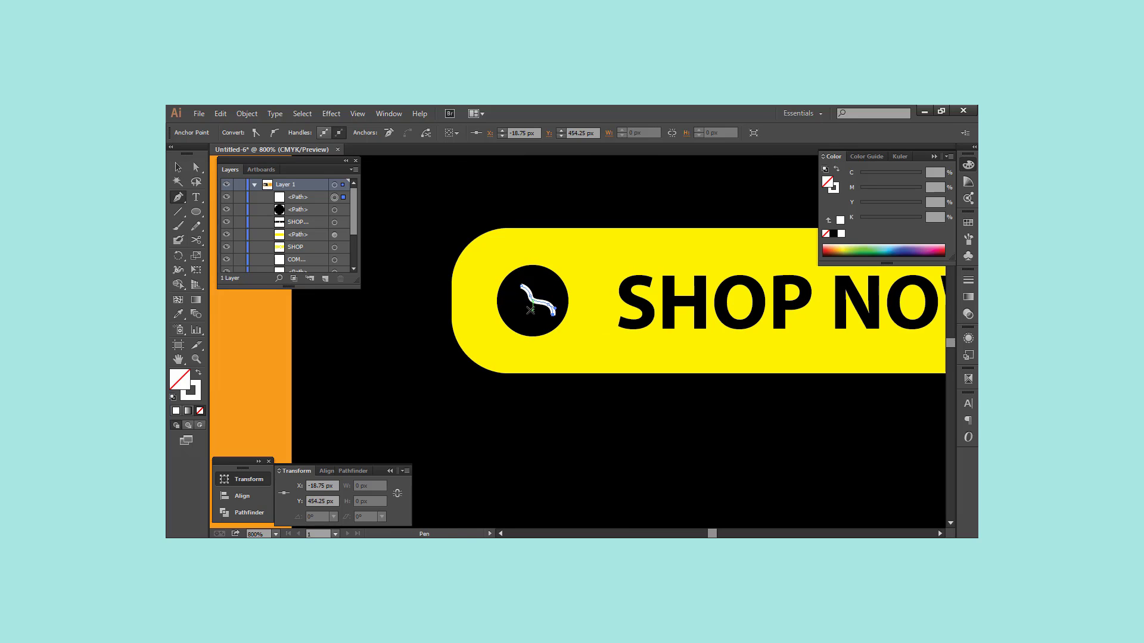
Step: Select the whole black circle with the Direct Selection tool, then deselect
key(a)
click(528, 314)
scroll(528, 315, up, 3)
click(530, 293)
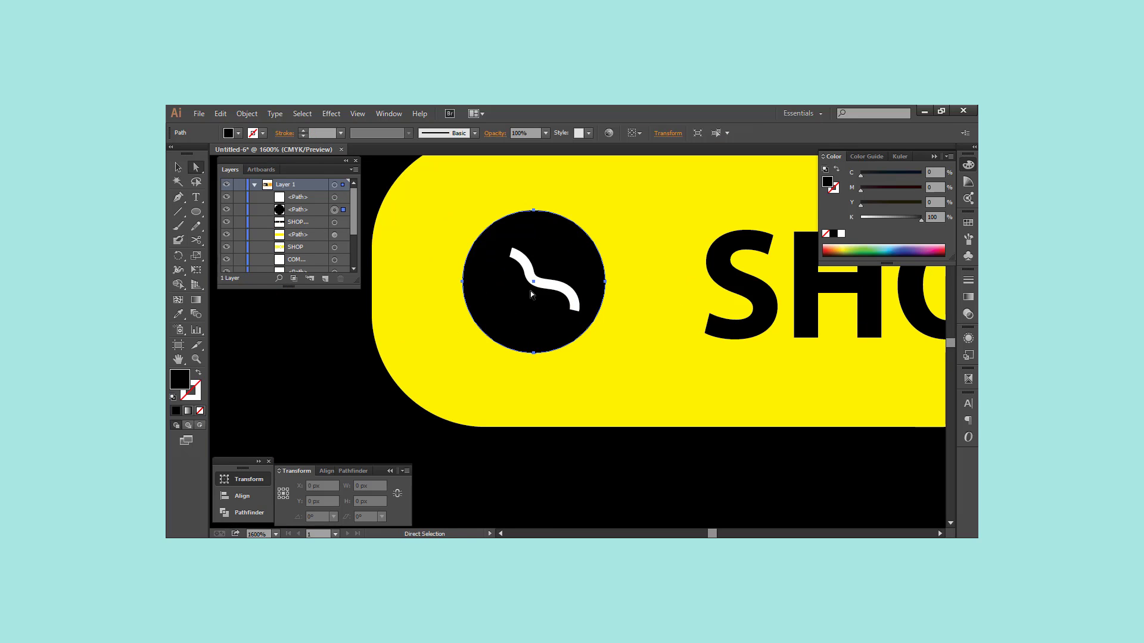
scroll(491, 352, down, 3)
scroll(491, 352, down, 2)
key(ctrl+shift+a)
Step: Add a second small path on the icon and eyedrop the white stroke style onto it
key(p)
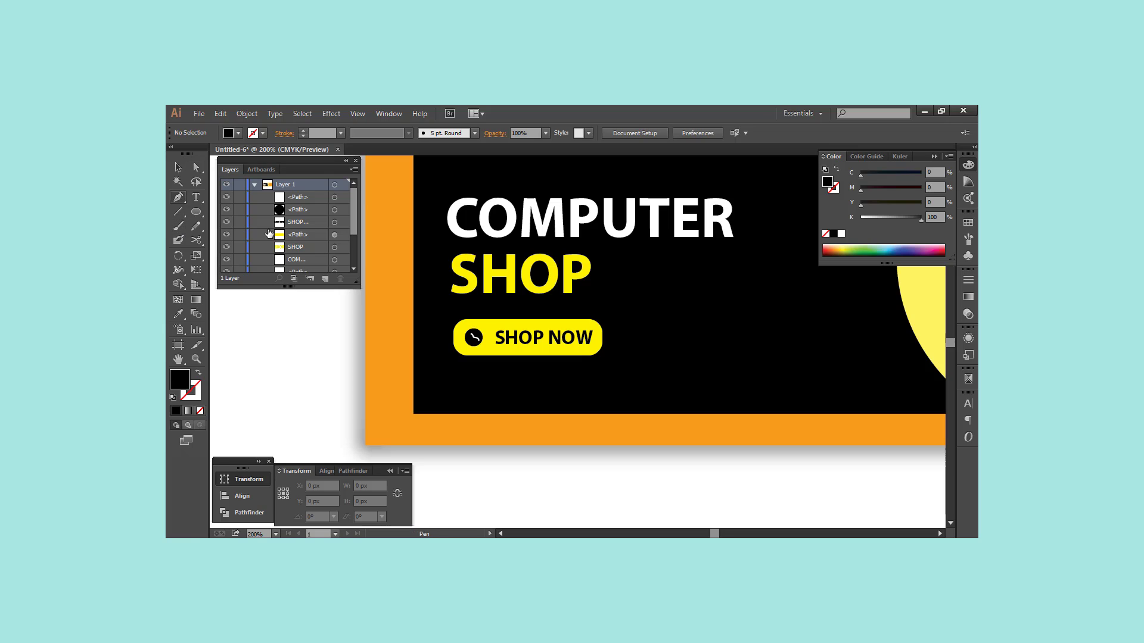
scroll(481, 326, up, 2)
scroll(480, 325, up, 2)
click(459, 381)
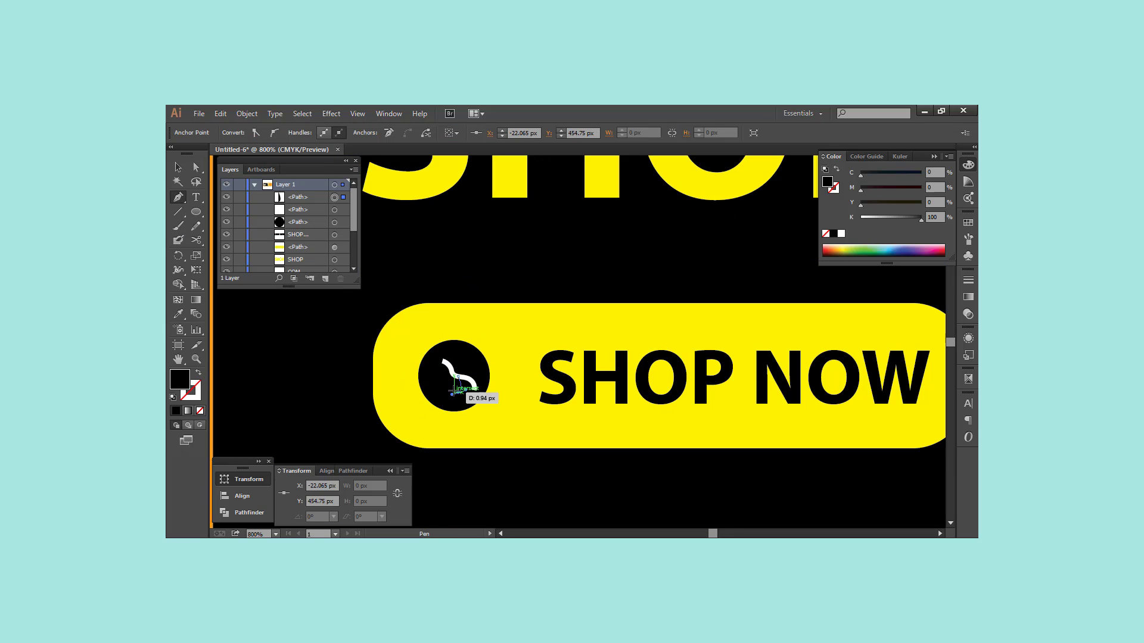
key(shift+x)
key(i)
click(488, 376)
key(v)
scroll(501, 373, down, 1)
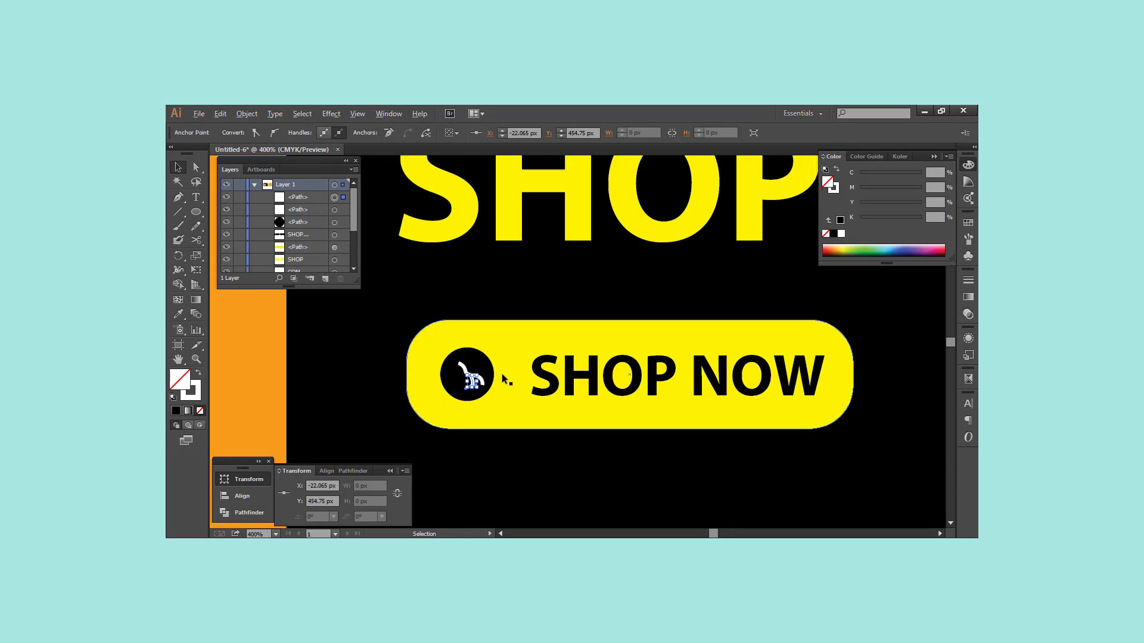
scroll(501, 374, down, 2)
scroll(288, 373, down, 1)
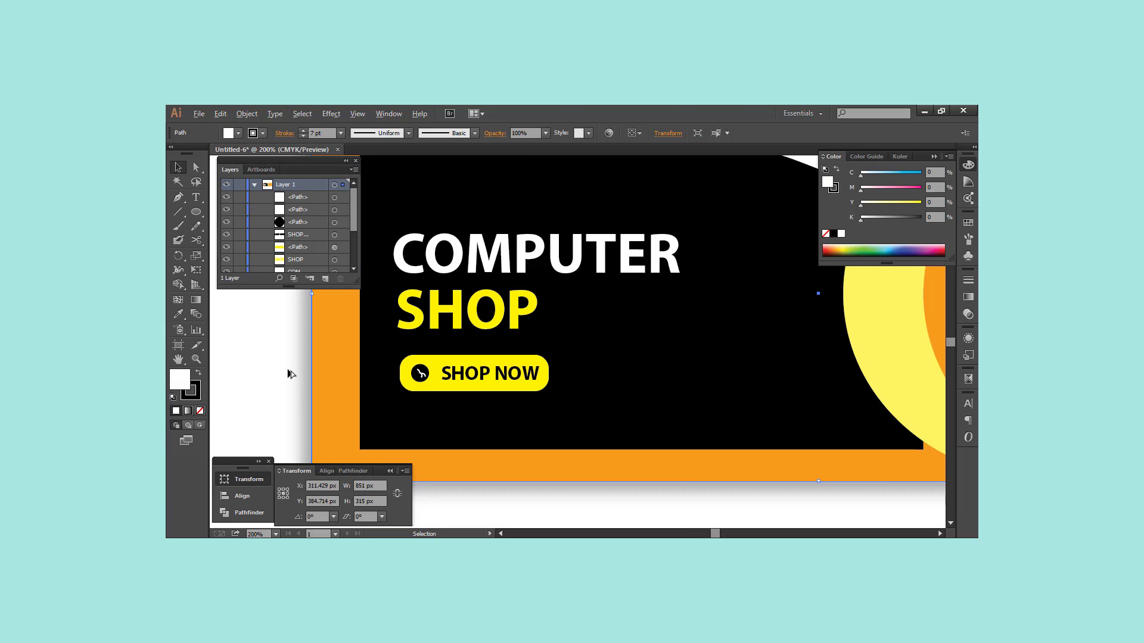
scroll(286, 375, down, 1)
Step: Add a small white 'Logo' text label in the banner's top-left, above the headline
key(t)
scroll(517, 251, up, 1)
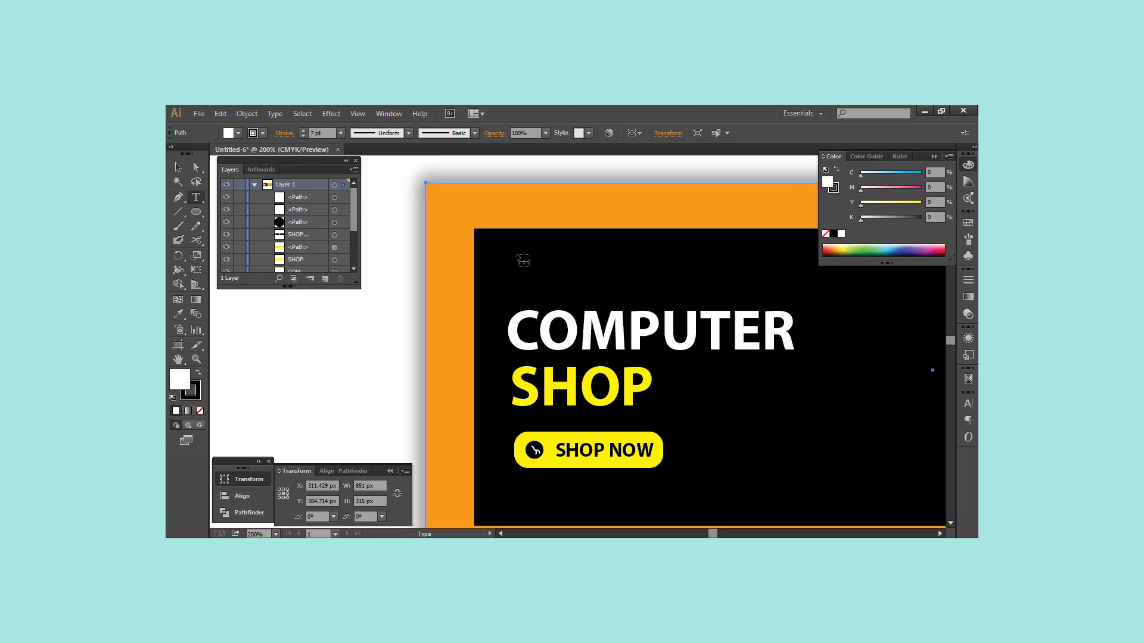
click(517, 256)
text(LO)
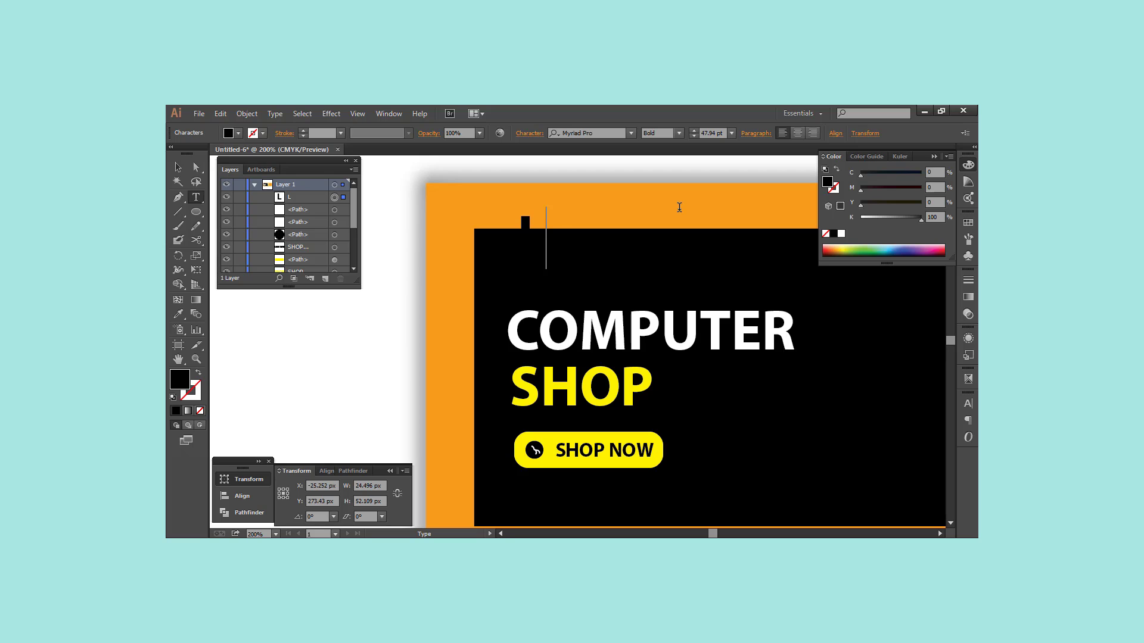
click(178, 168)
click(841, 234)
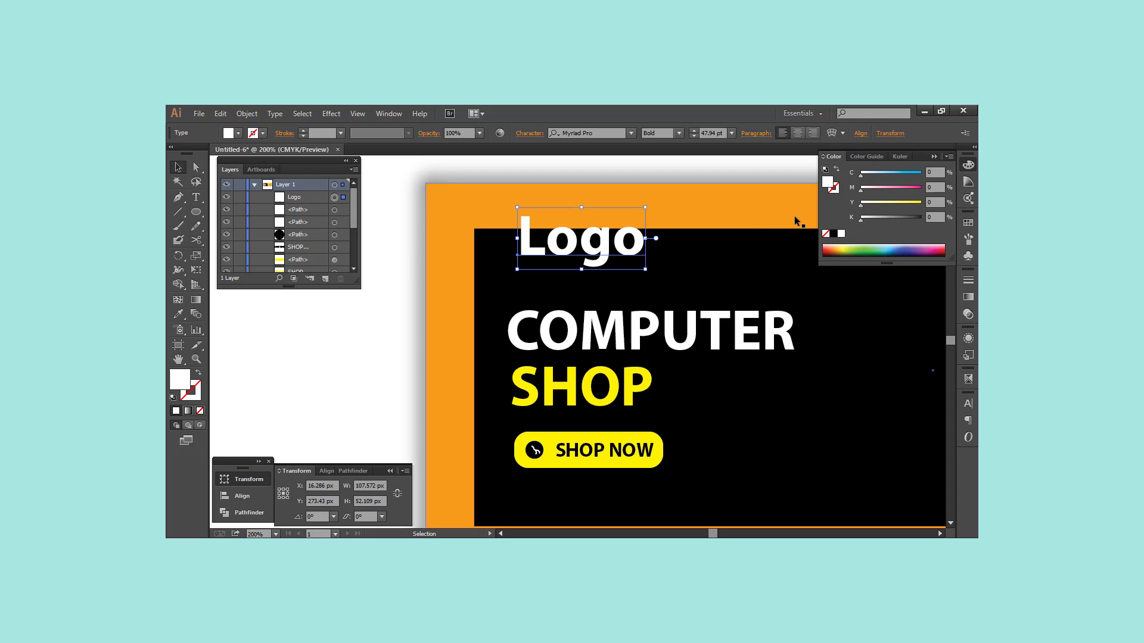
drag(649, 215, 553, 262)
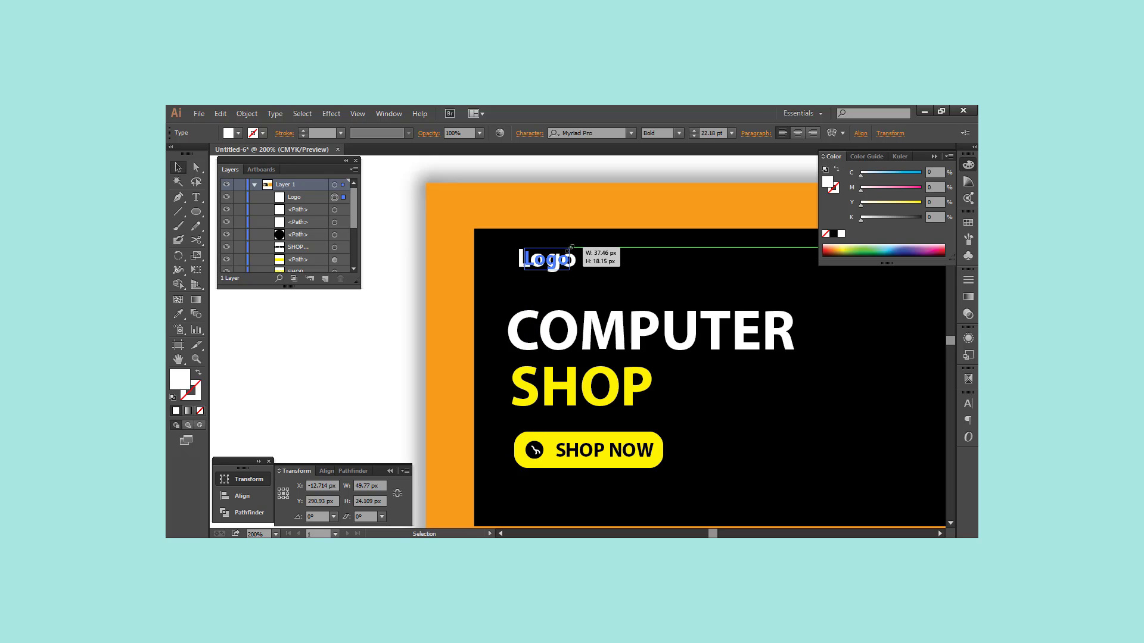
Step: Finish editing the Logo text and dismiss the warning and error messages
key(t)
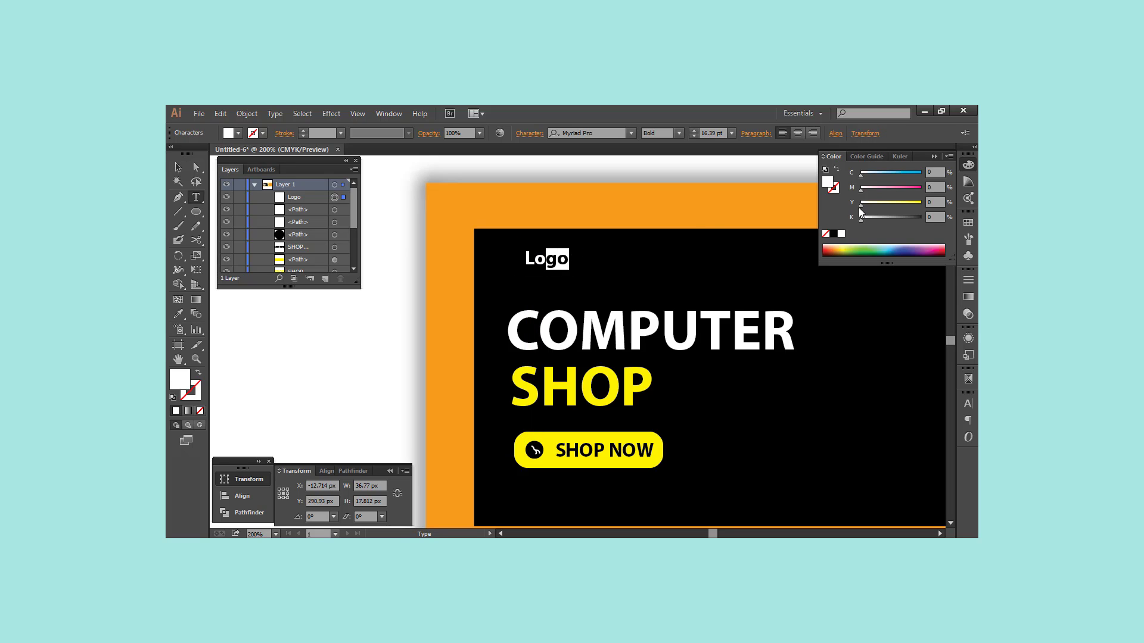
click(197, 166)
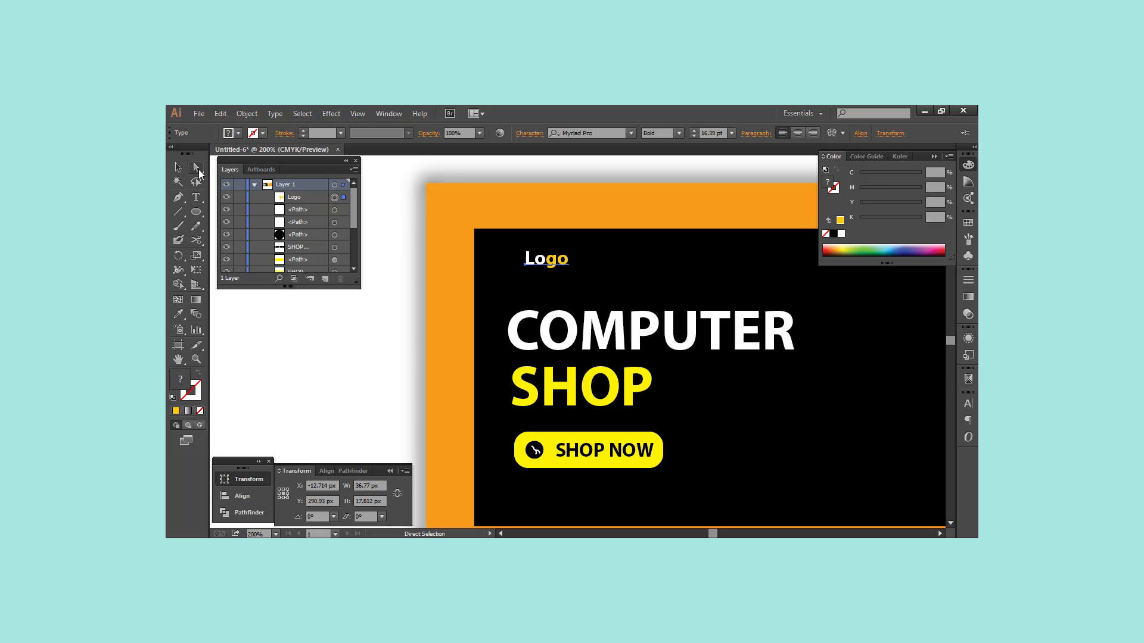
click(295, 326)
key(c)
click(315, 338)
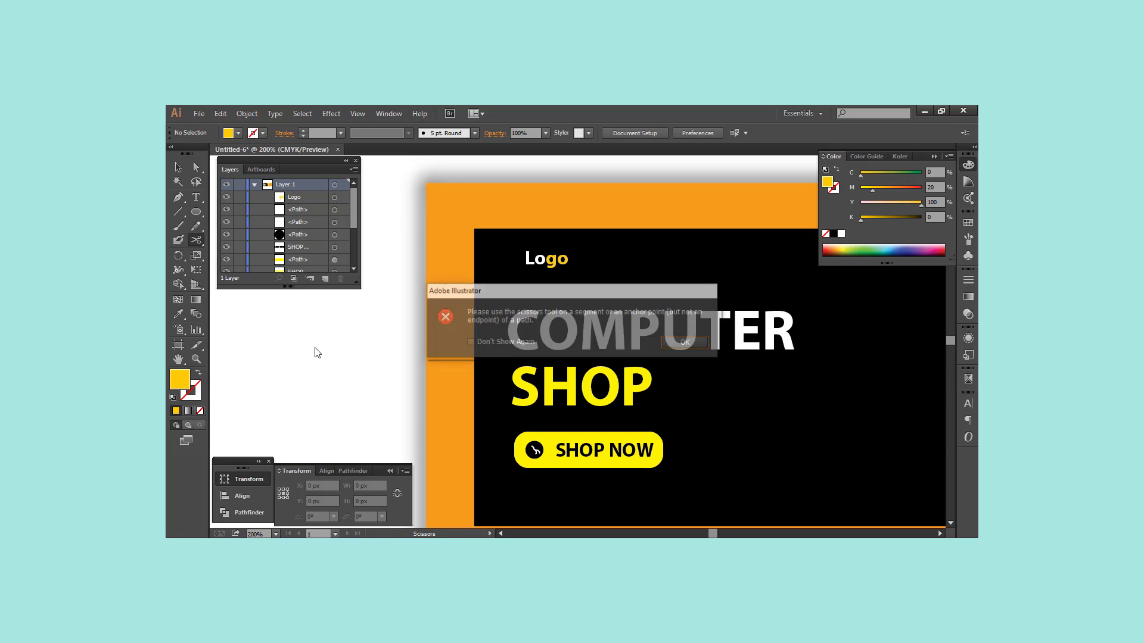
click(679, 358)
key(v)
drag(561, 265, 579, 272)
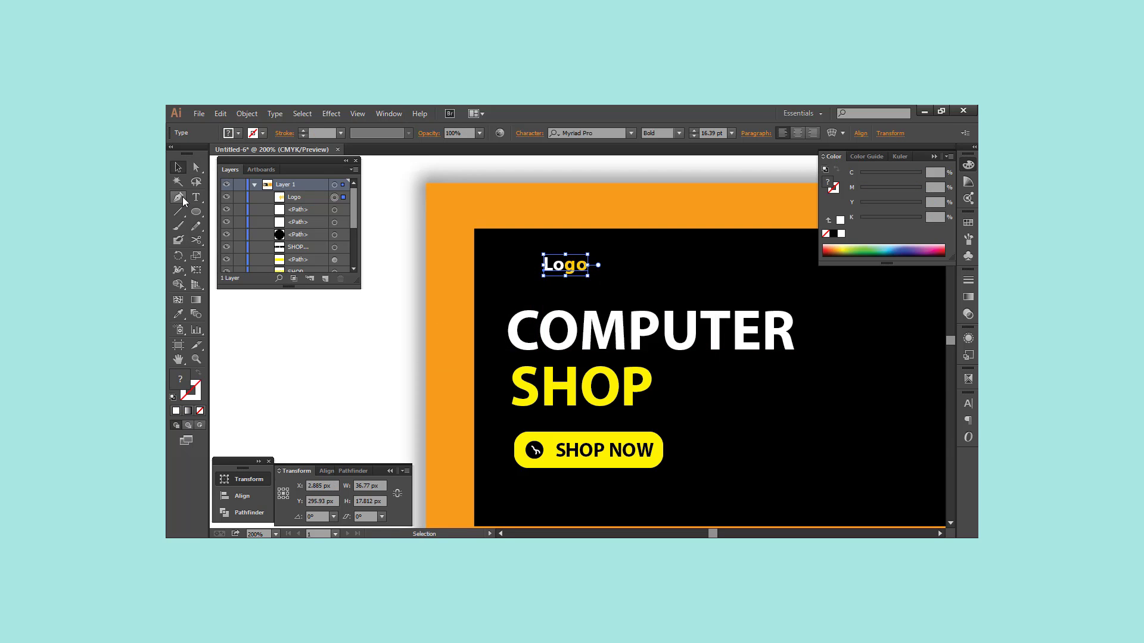
Step: Draw a small circle left of the Logo text and fill it orange
drag(196, 212, 250, 217)
drag(498, 248, 528, 272)
key(ctrl+plus)
click(910, 203)
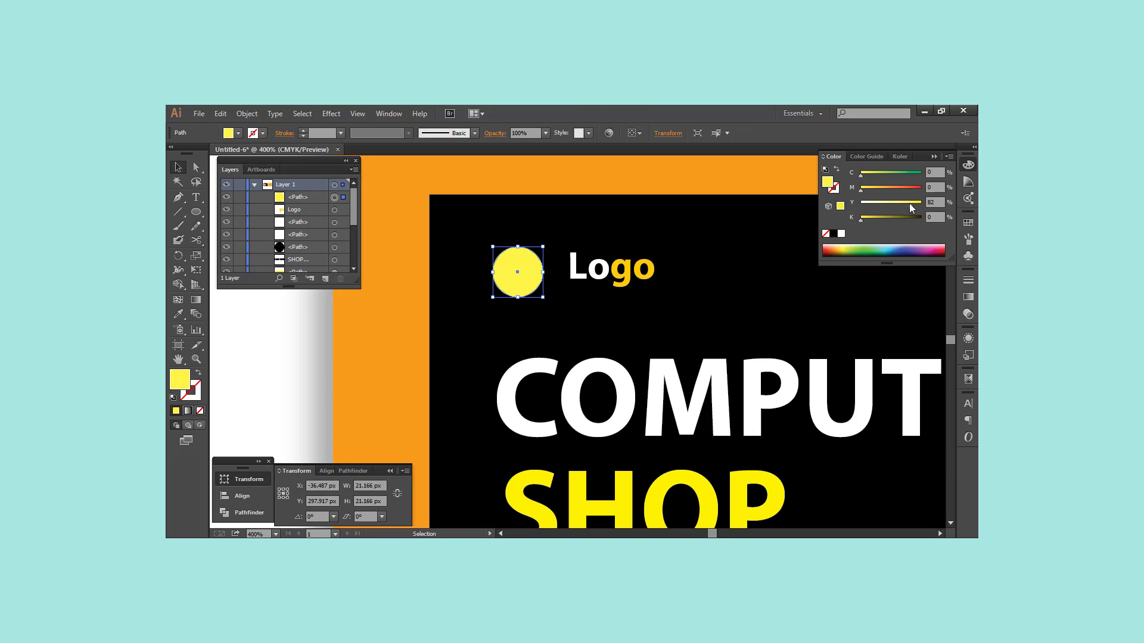
click(286, 342)
key(ctrl+0)
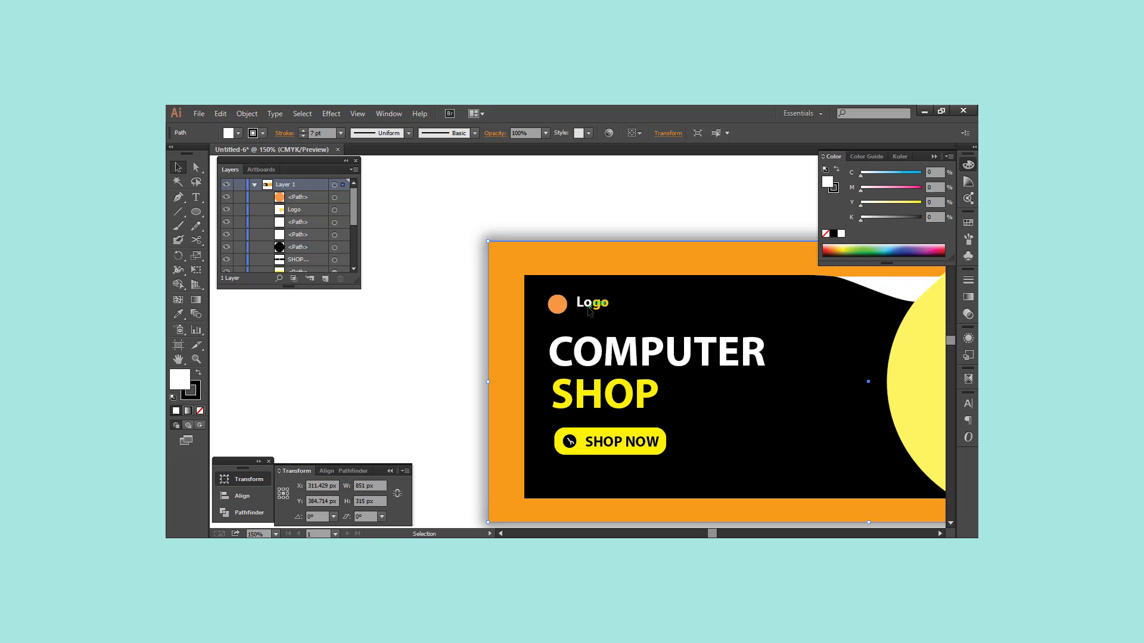
click(587, 306)
click(388, 331)
key(ctrl+0)
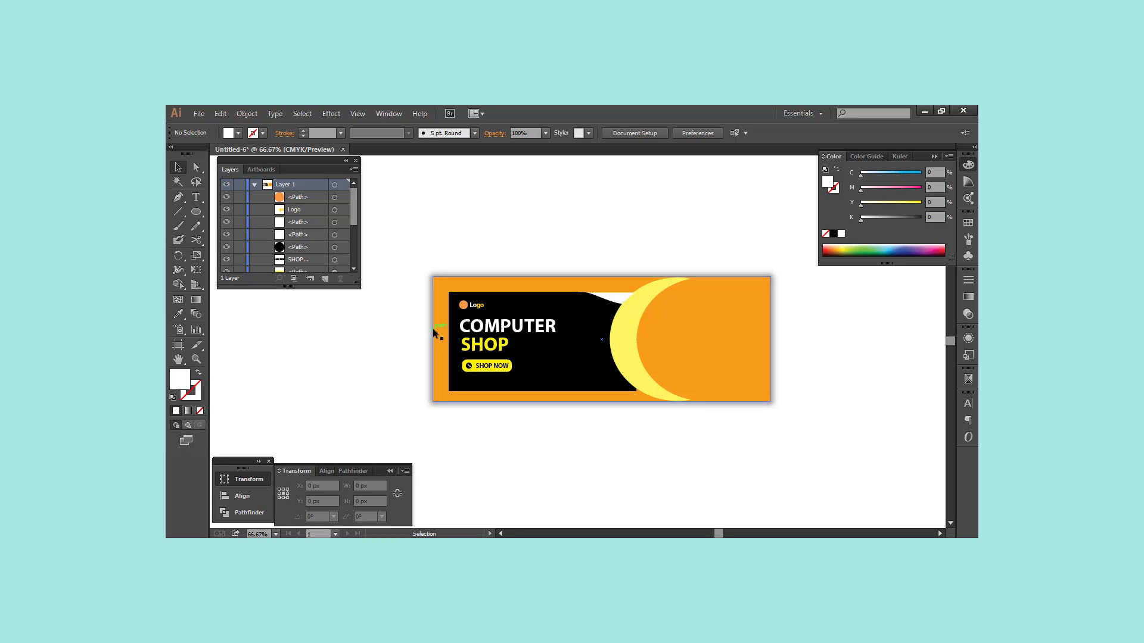
Step: Draw a small white-outlined circle on the black panel and duplicate it into several copies nearby
key(l)
scroll(511, 345, up, 2)
mouse_move(643, 285)
mouse_down()
mouse_move(557, 352)
mouse_move(637, 369)
mouse_up()
key(shift+x)
key(v)
key(ctrl+shift+a)
mouse_move(636, 368)
mouse_down()
mouse_move(687, 338)
mouse_move(629, 335)
mouse_up()
key(ctrl+minus)
key(ctrl+minus)
key(ctrl+shift+a)
key(ctrl+plus)
mouse_move(689, 430)
mouse_down()
mouse_move(677, 426)
mouse_move(642, 456)
mouse_up()
Step: Open the laptop photo 'images' from the Desktop/FB folder
click(221, 113)
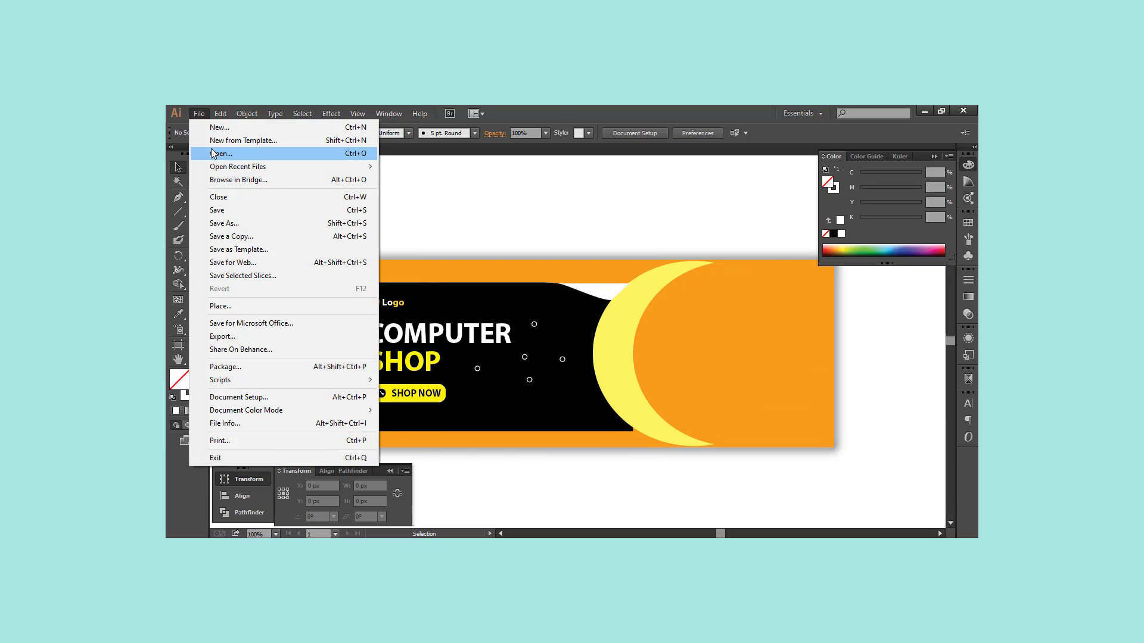
click(220, 151)
scroll(229, 247, up, 1)
scroll(235, 247, up, 1)
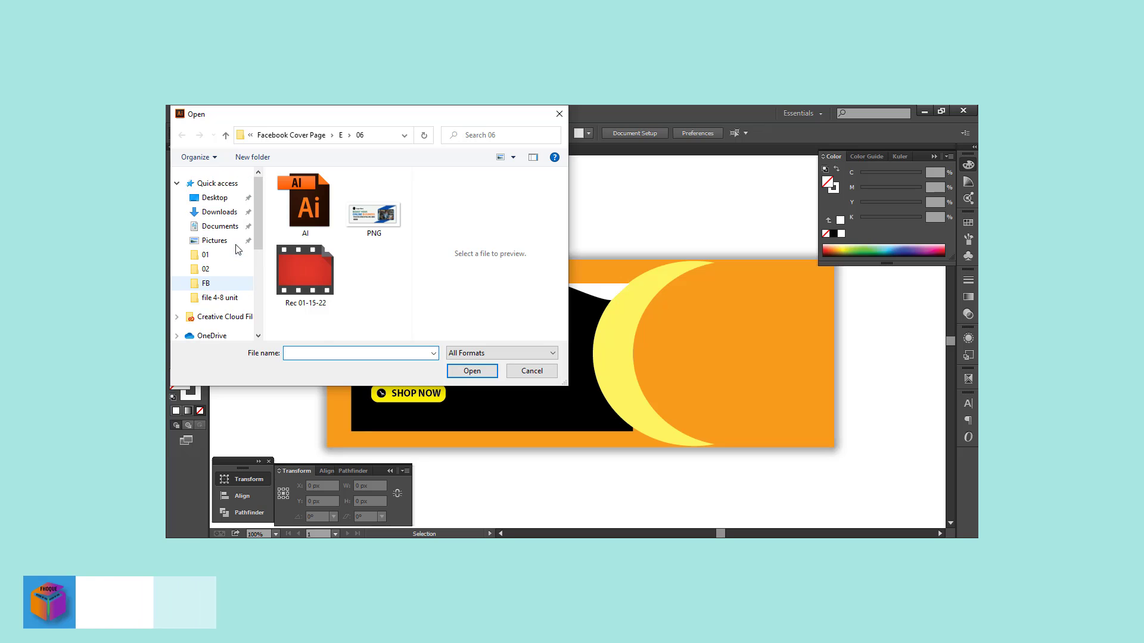
click(221, 198)
double_click(292, 214)
scroll(333, 274, down, 3)
scroll(334, 274, down, 3)
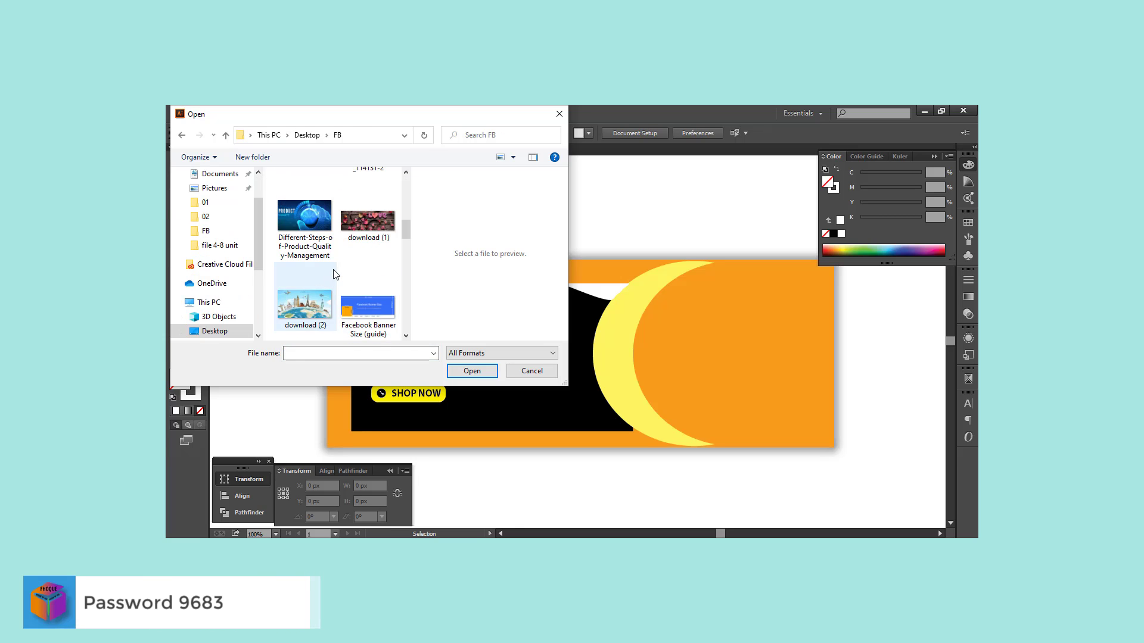
scroll(322, 285, down, 3)
click(299, 306)
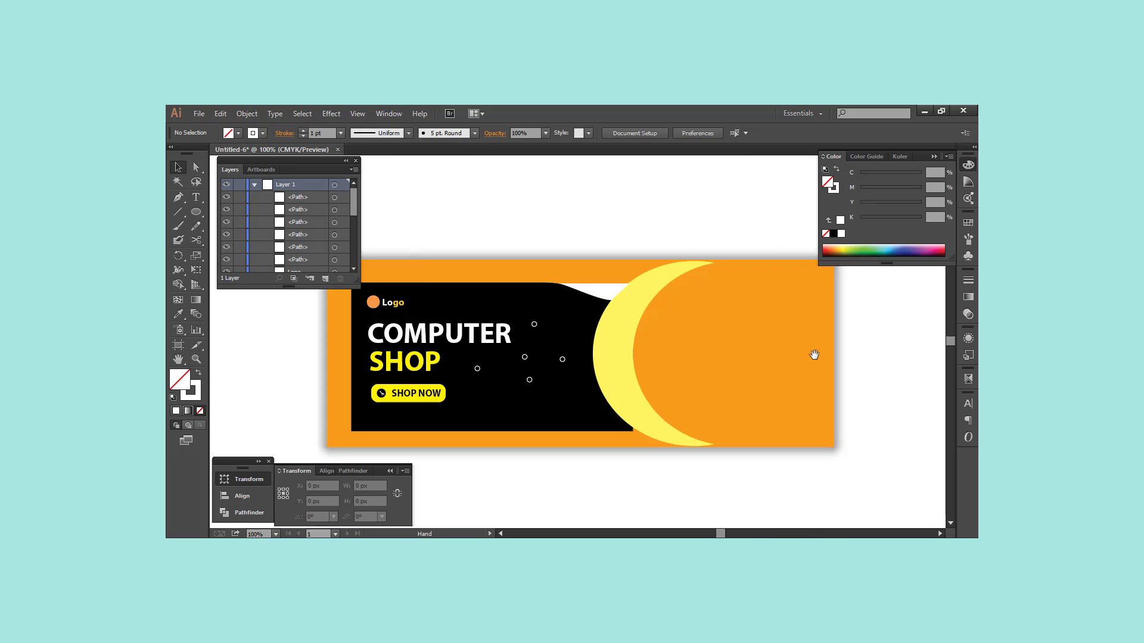
Step: Place the laptop photo on the banner's right, scaled to about 244×181 px beside the crescent
drag(814, 355, 752, 355)
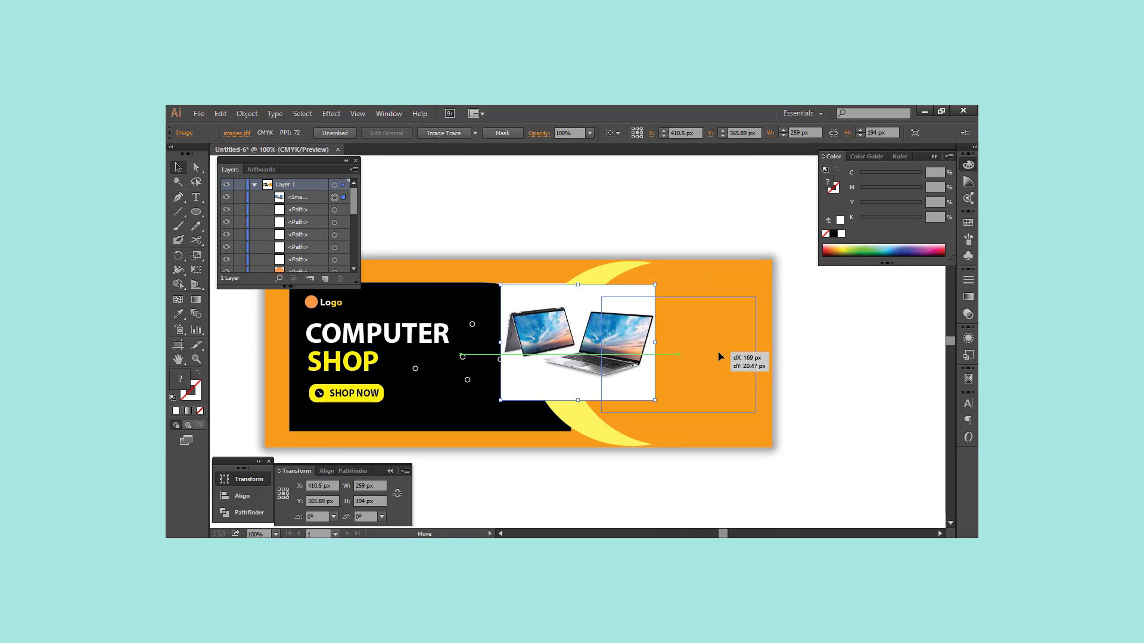
drag(596, 346, 682, 358)
drag(741, 298, 791, 259)
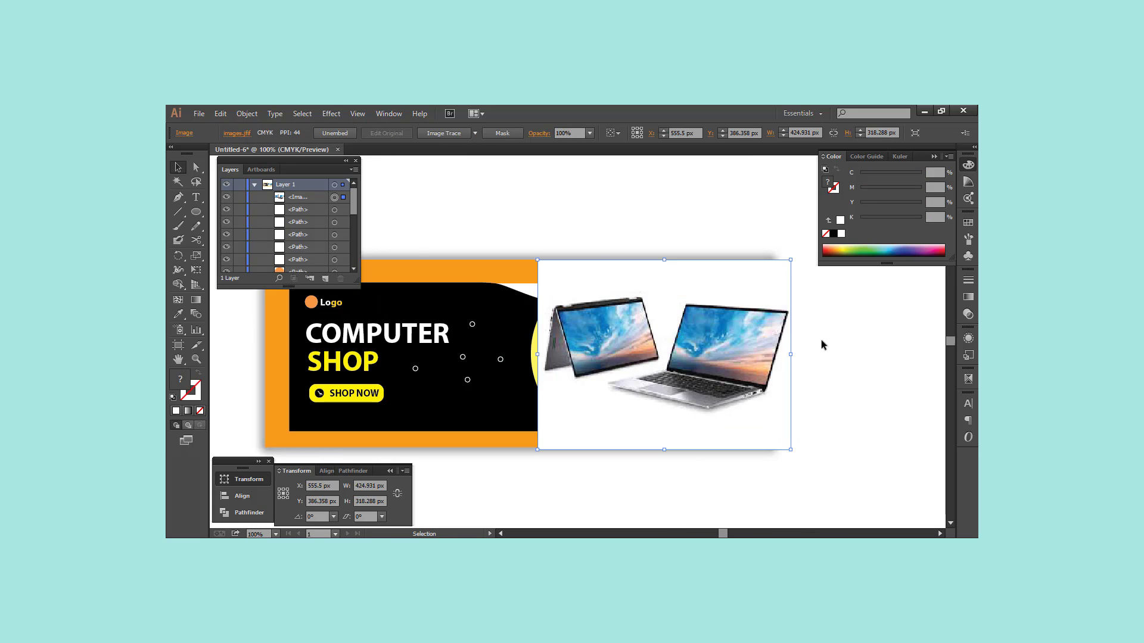
key(ctrl+shift+bracketleft)
key(ctrl+bracketright)
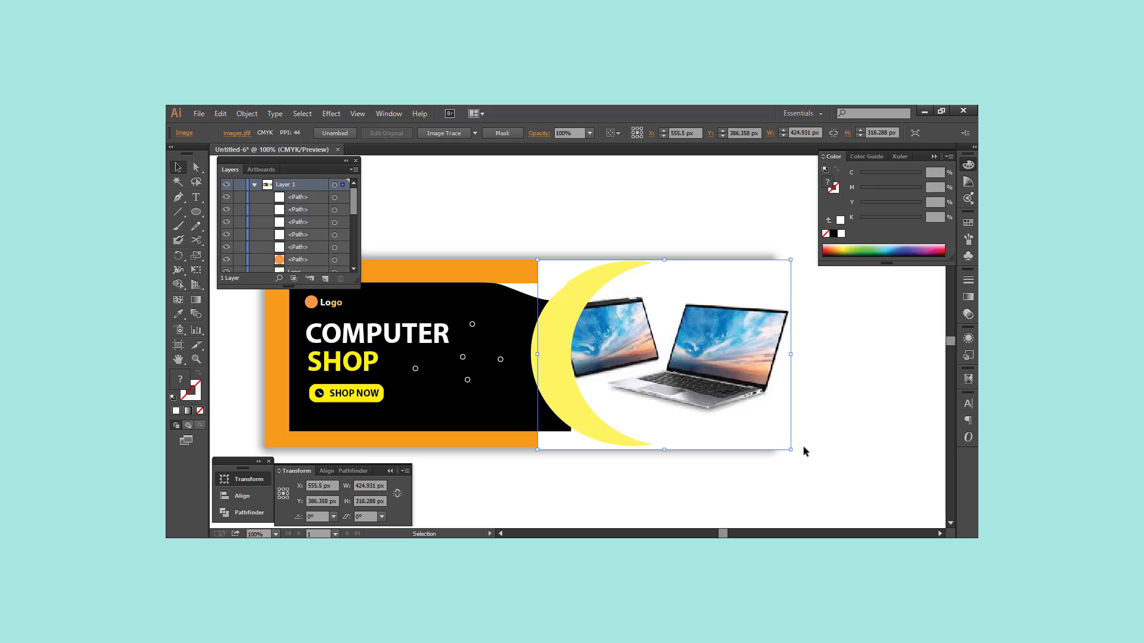
mouse_move(790, 450)
mouse_down()
mouse_move(737, 409)
mouse_move(743, 380)
mouse_up()
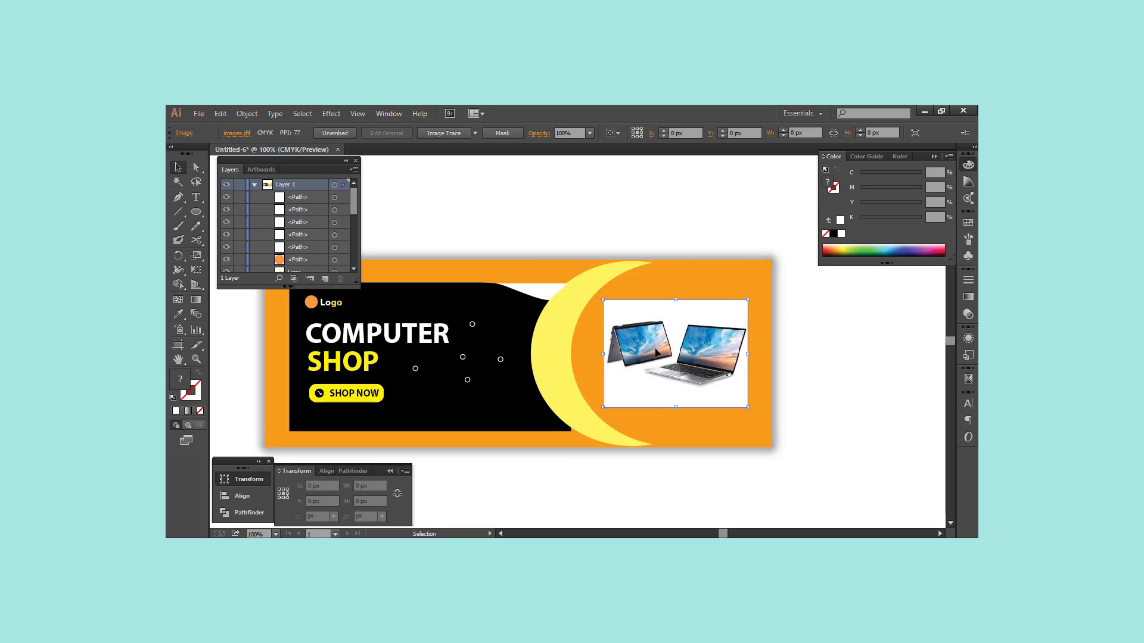
mouse_move(196, 211)
mouse_down()
mouse_move(234, 239)
mouse_move(250, 225)
mouse_up()
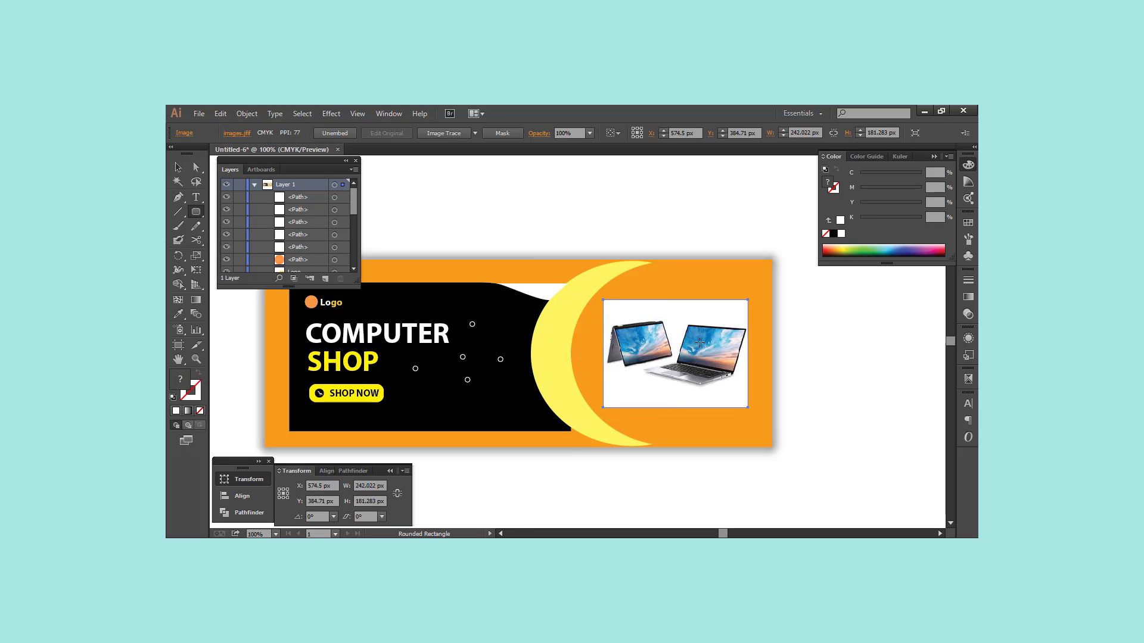
Step: Draw a rounded rectangle in the crescent's yellow, sized to cover the laptop photo
drag(608, 311, 744, 402)
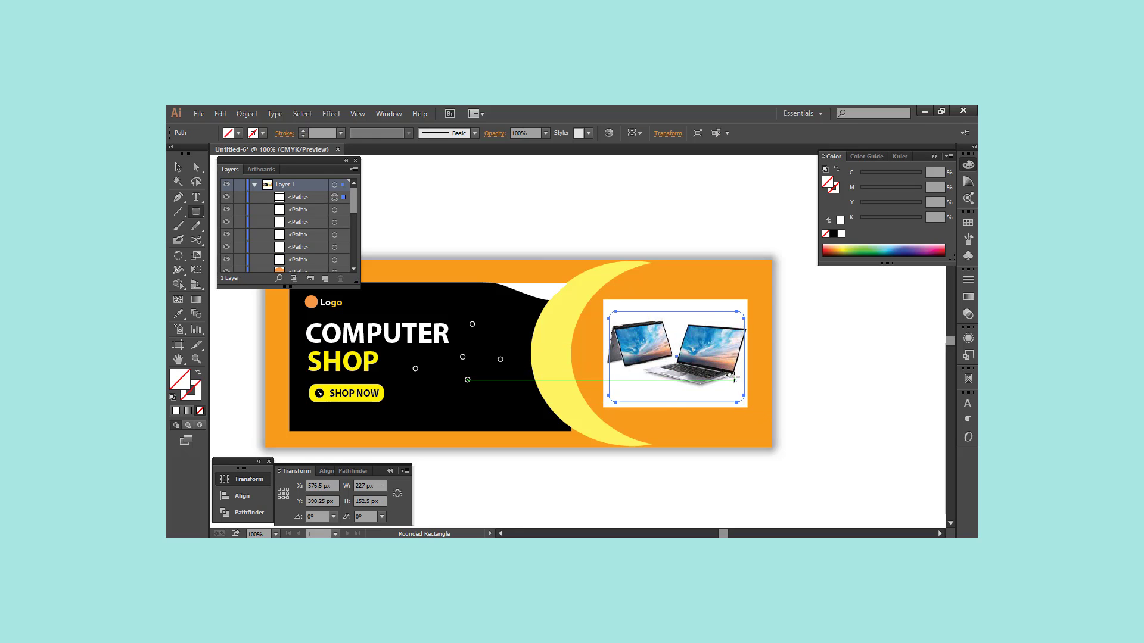
key(i)
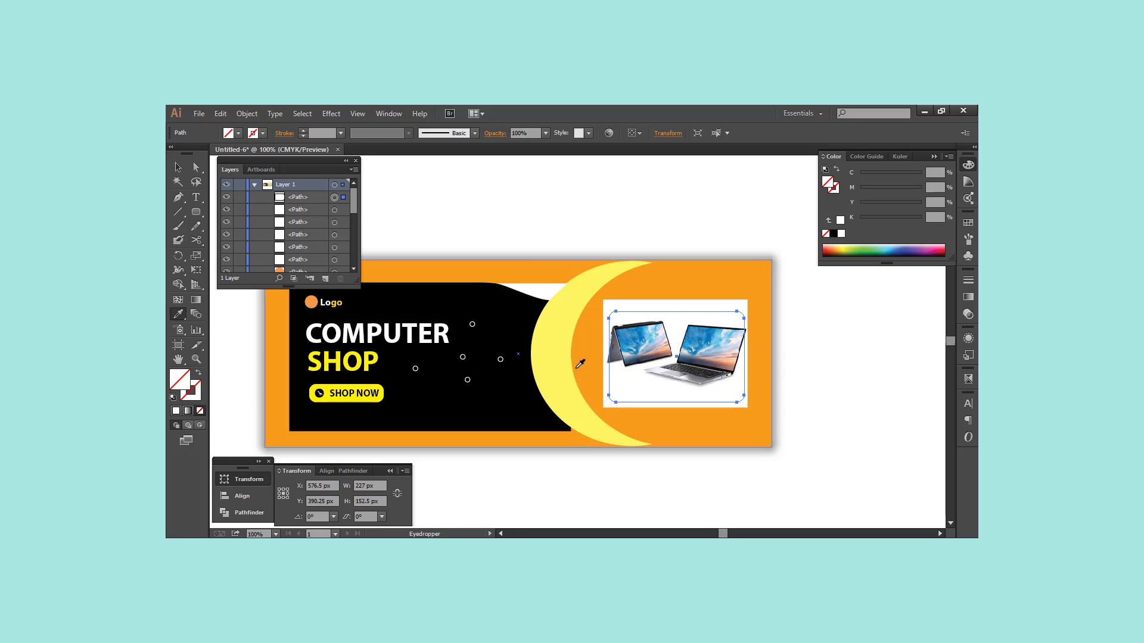
click(566, 357)
key(v)
scroll(684, 332, up, 1)
drag(679, 345, 671, 328)
drag(776, 431, 781, 444)
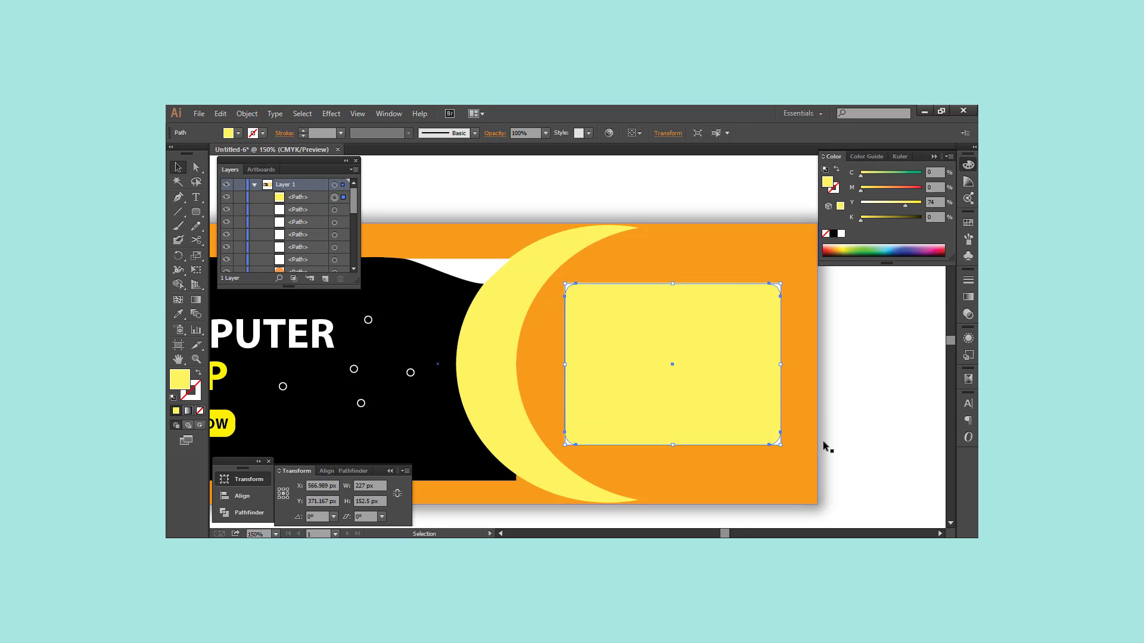
Step: Clip the photo to the rounded rectangle and frame it with a 3 pt yellow outline
key(shift+x)
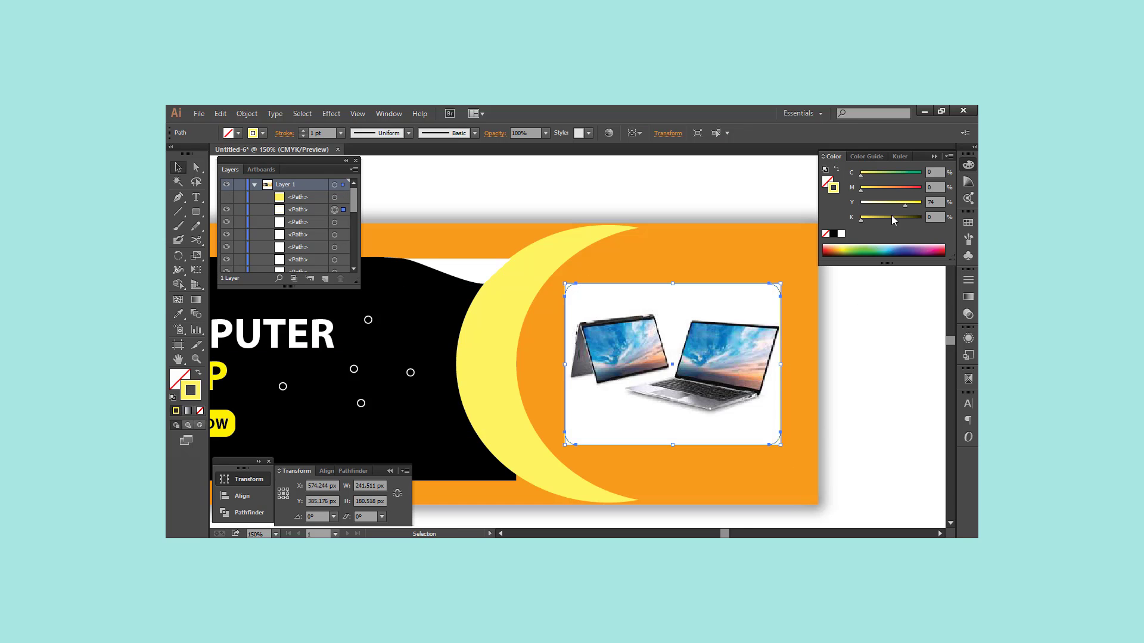
click(968, 280)
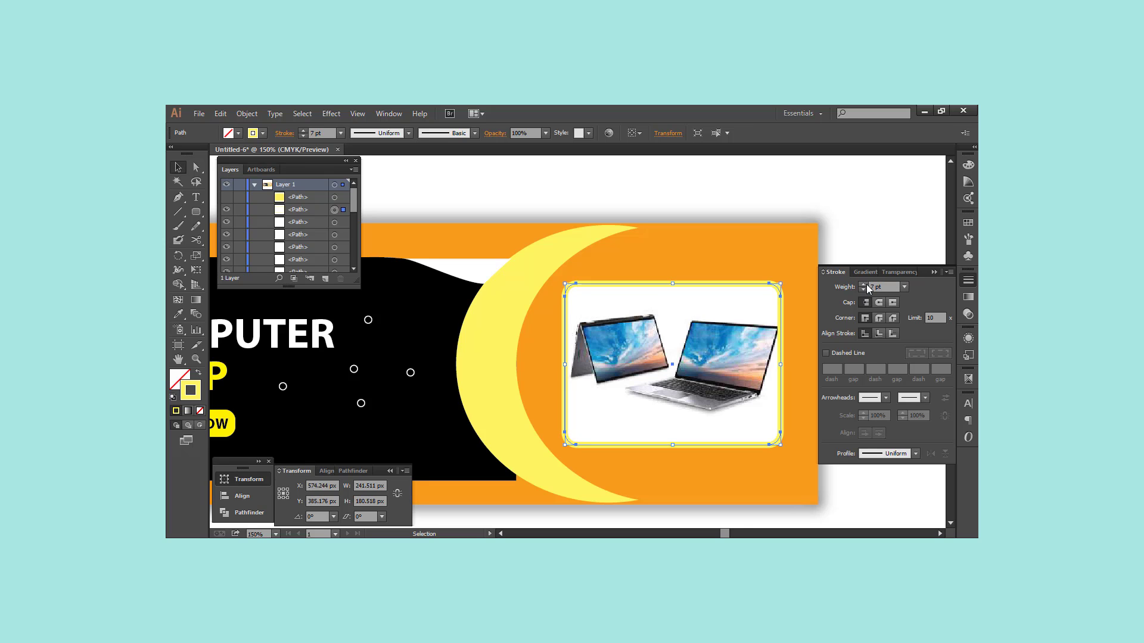
key(ctrl+7)
key(ctrl+z)
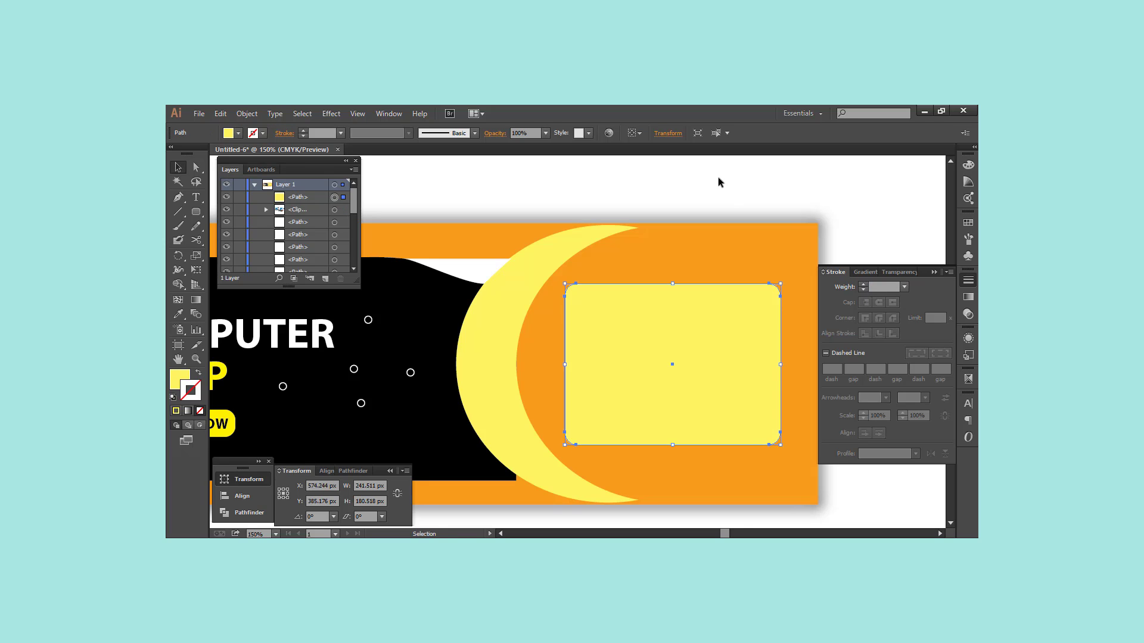
key(shift+x)
click(848, 233)
key(ctrl+1)
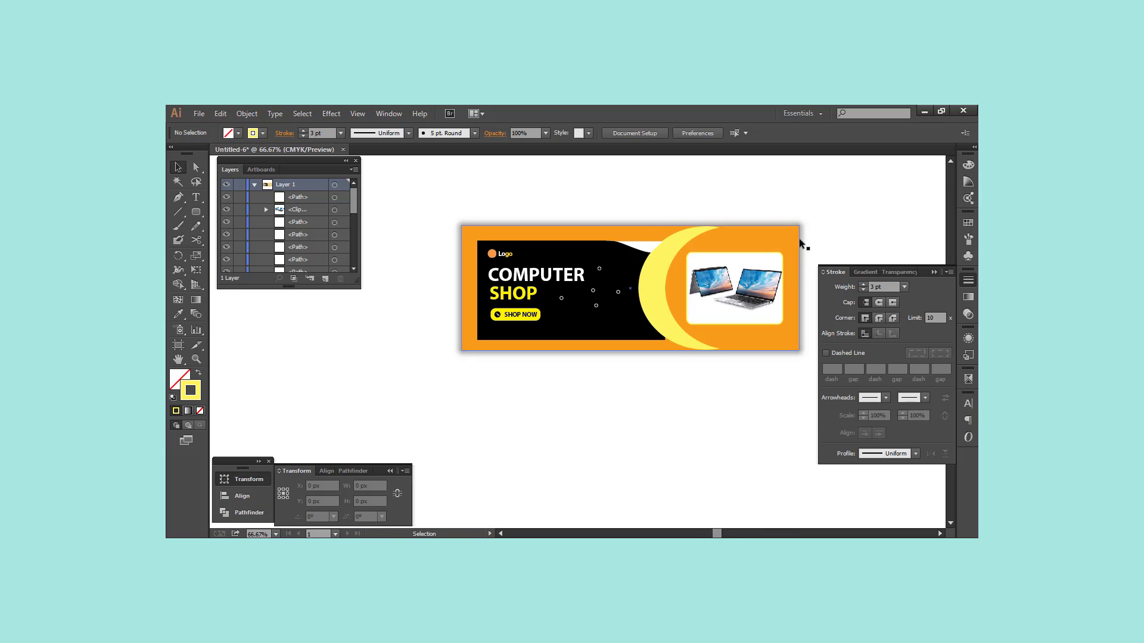
key(Tab)
key(ctrl+plus)
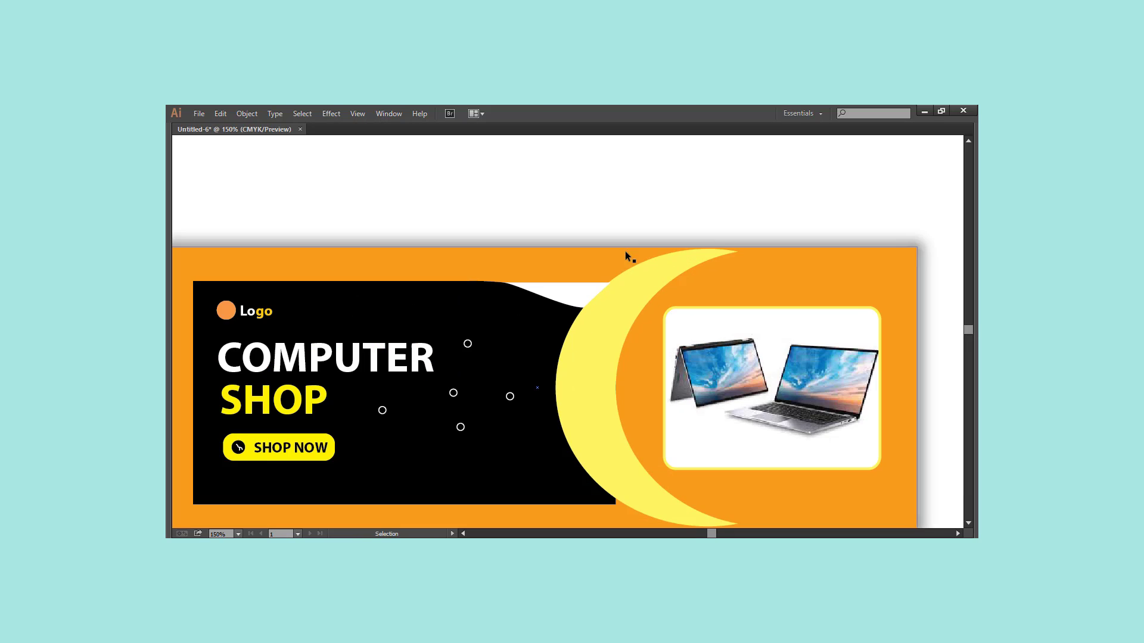
key(ctrl+minus)
key(ctrl+minus)
key(Tab)
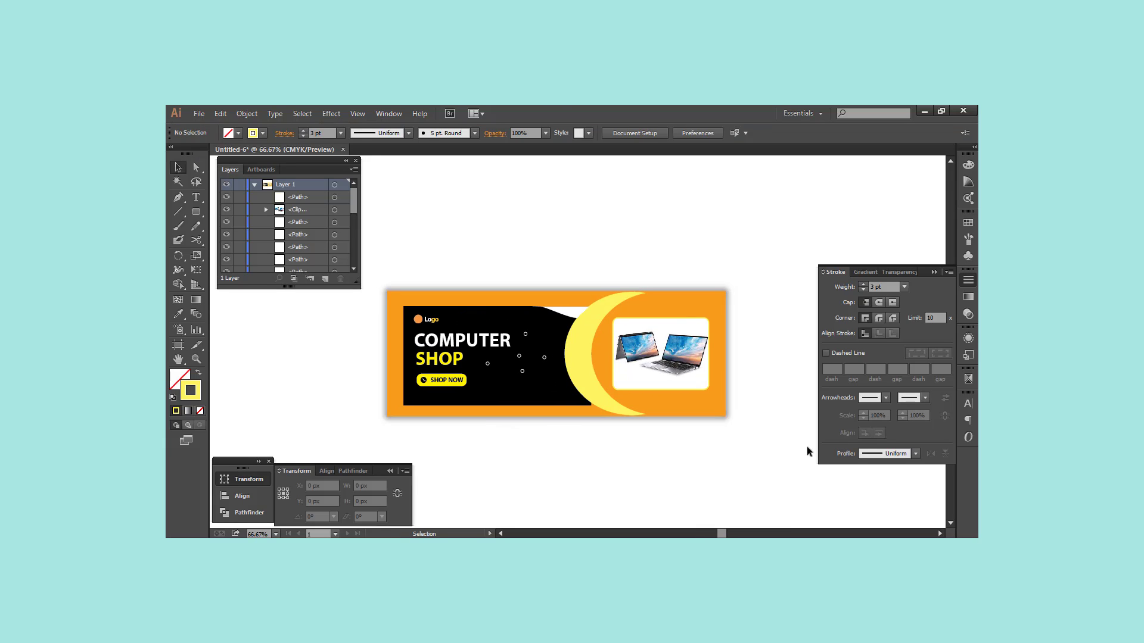